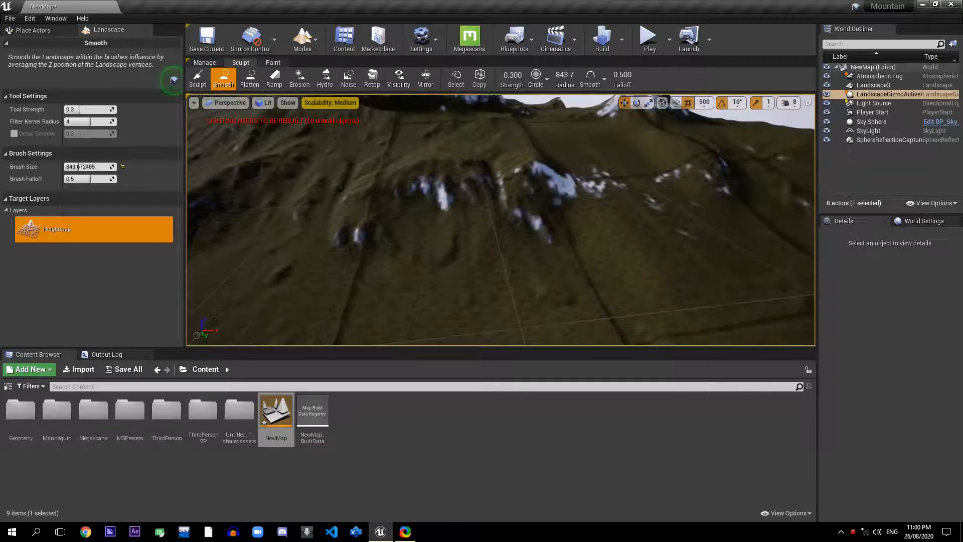
- Examine the mountain landscape from close up and from above, including the snowy ridges, slopes and terrain edges
key(w)
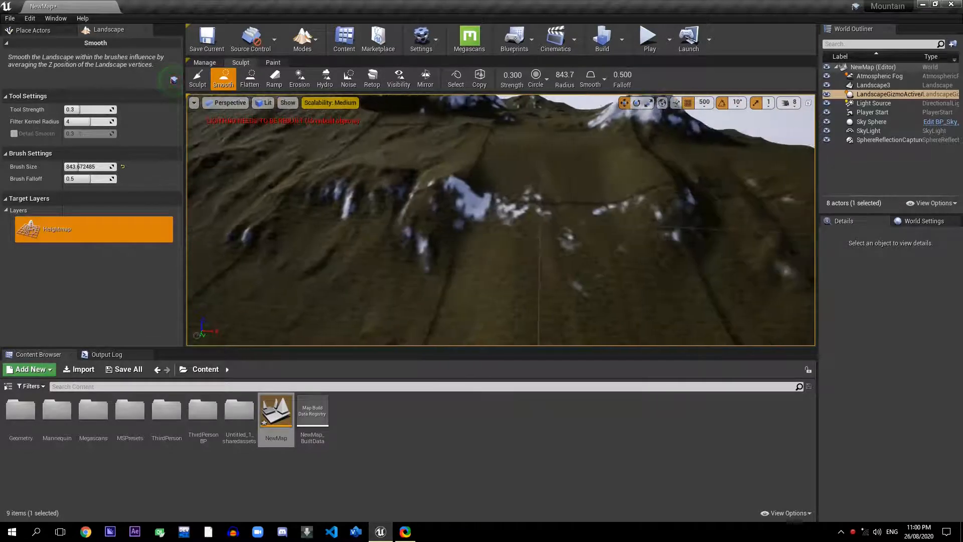
key(s)
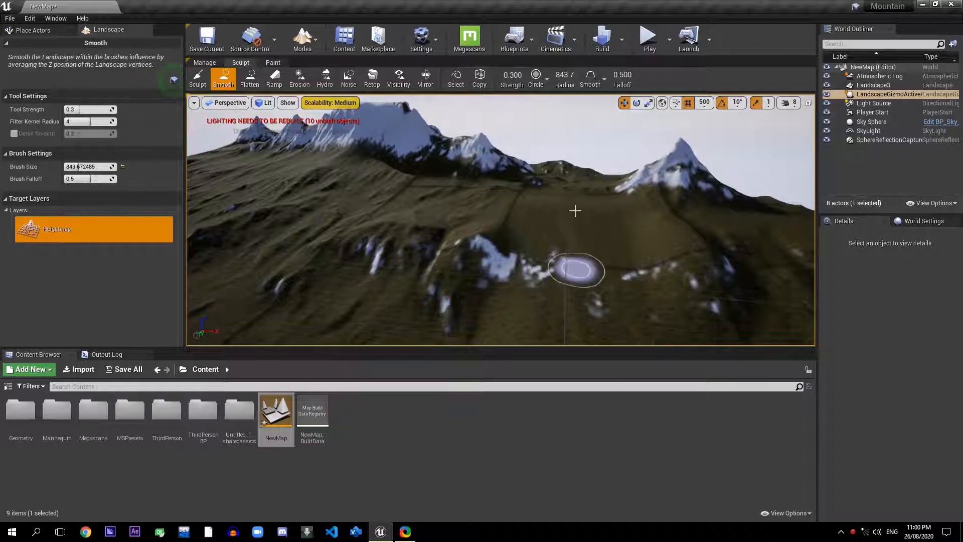
key(w)
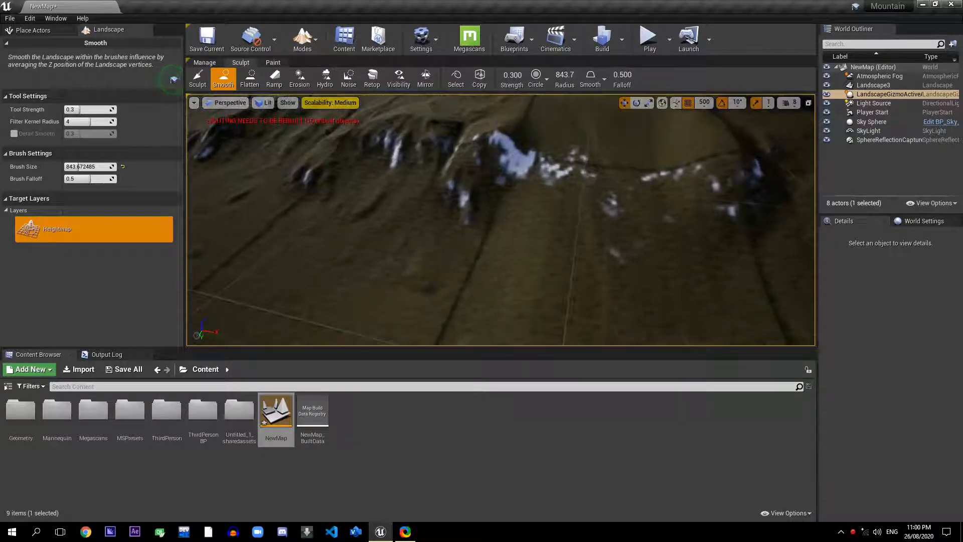
key(s)
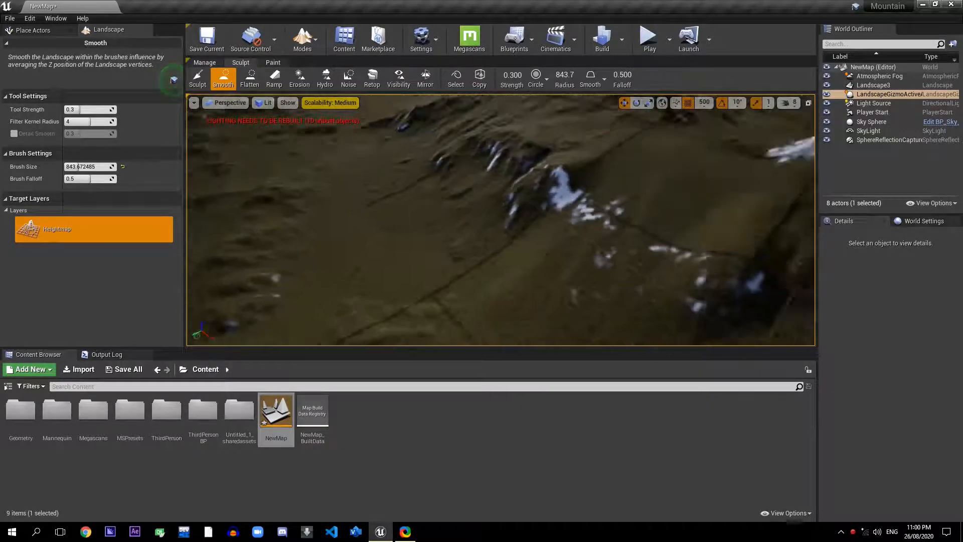
key(w)
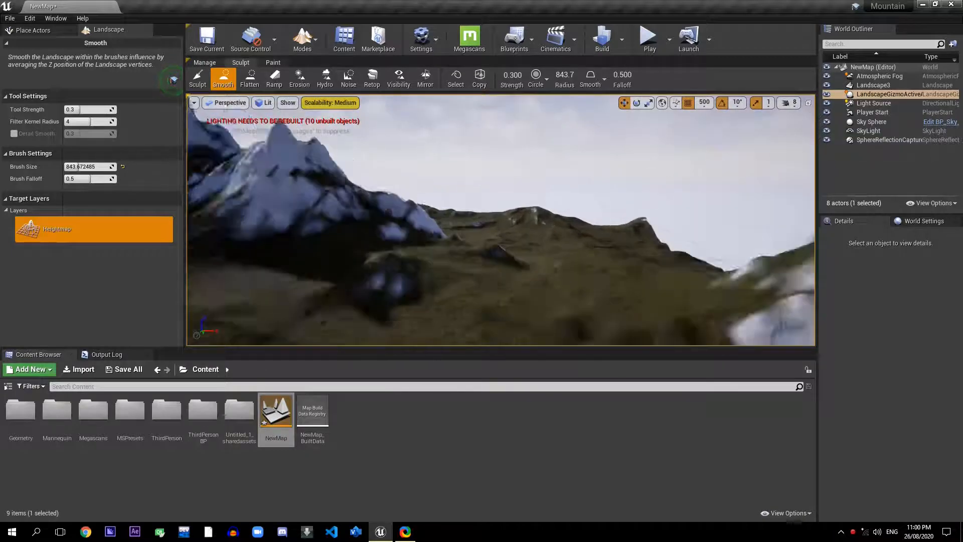
key(w)
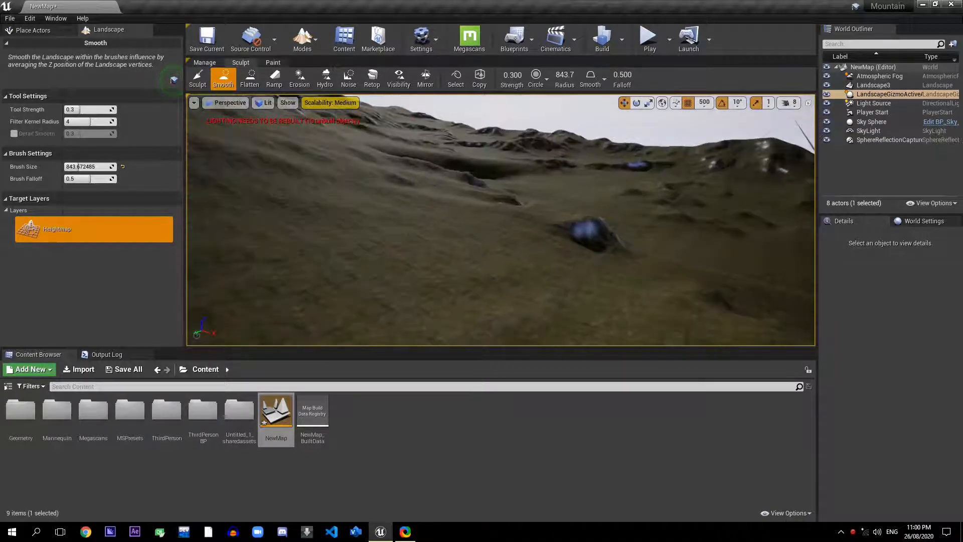
key(s)
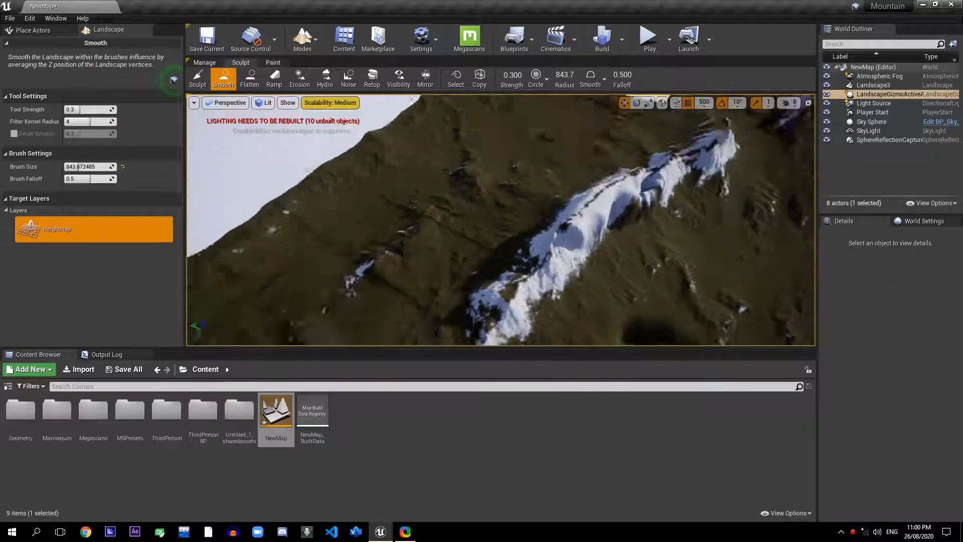
key(w)
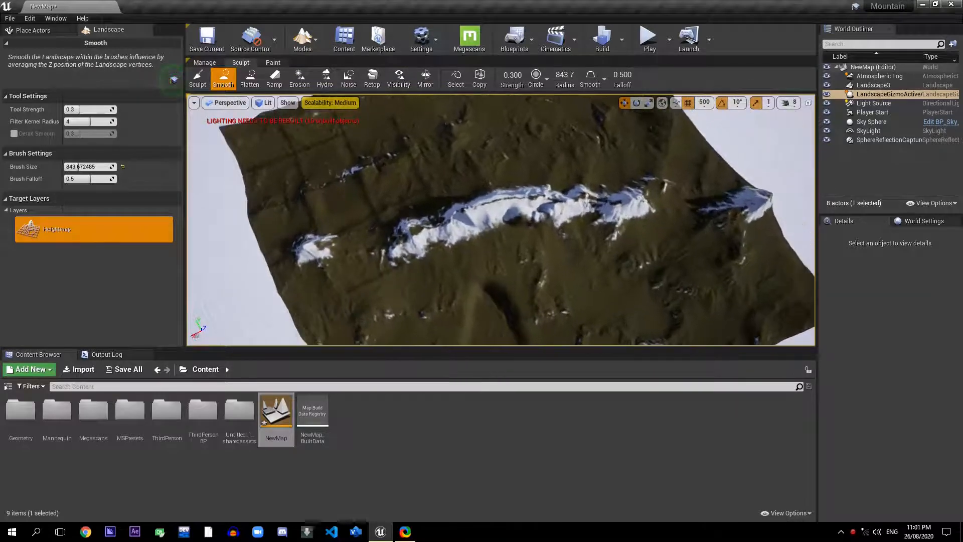
key(s)
key(s)
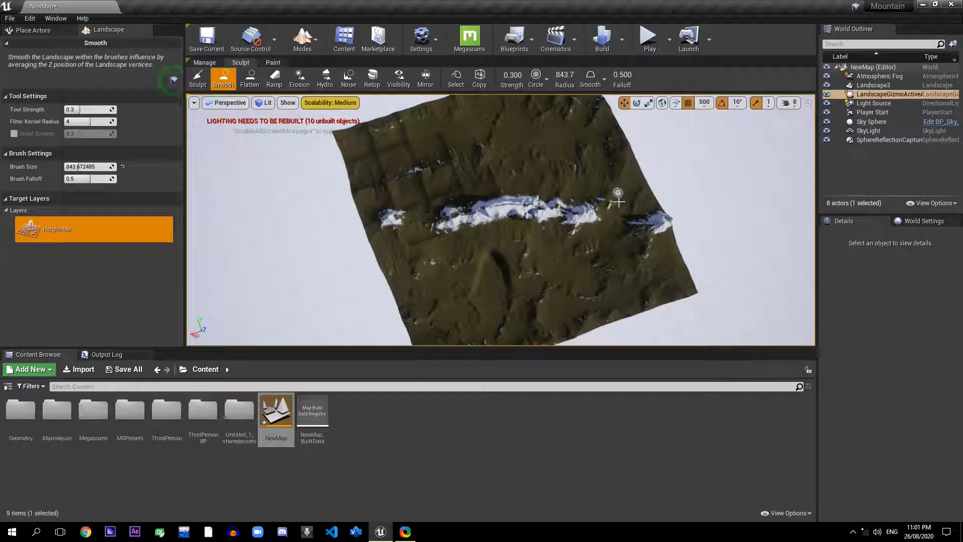
mouse_move(486, 255)
right_down()
mouse_move(487, 206)
mouse_move(526, 246)
right_up()
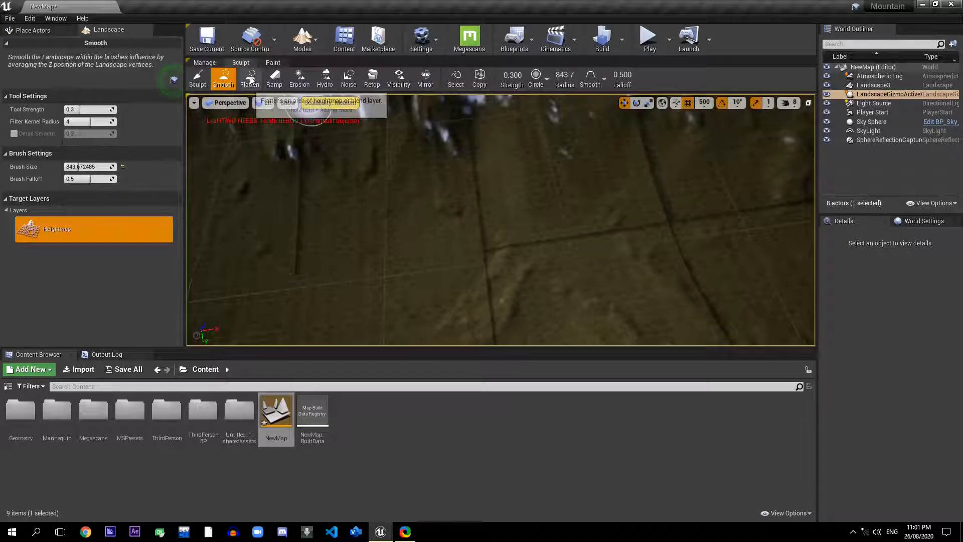
- Activate the landscape Splines tool and place a first control point on the ground below the snowy ridge
click(210, 63)
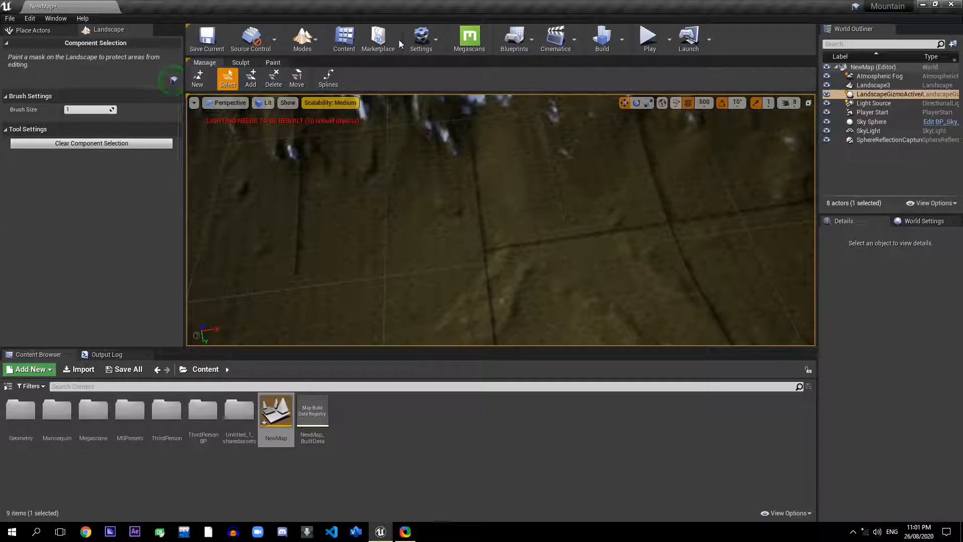
click(305, 40)
click(329, 82)
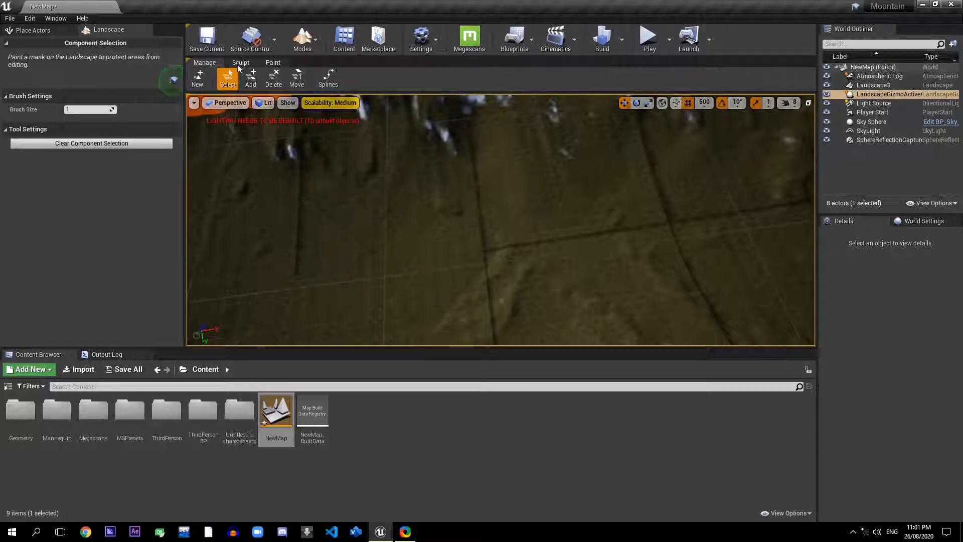
click(329, 79)
right_drag(529, 177, 561, 188)
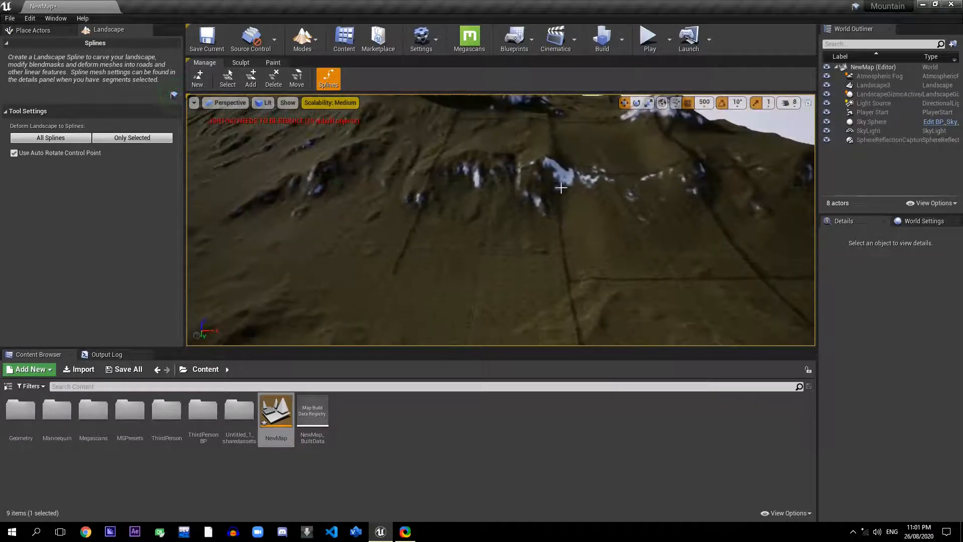
mouse_move(685, 281)
right_down()
mouse_move(693, 287)
mouse_move(685, 281)
right_up()
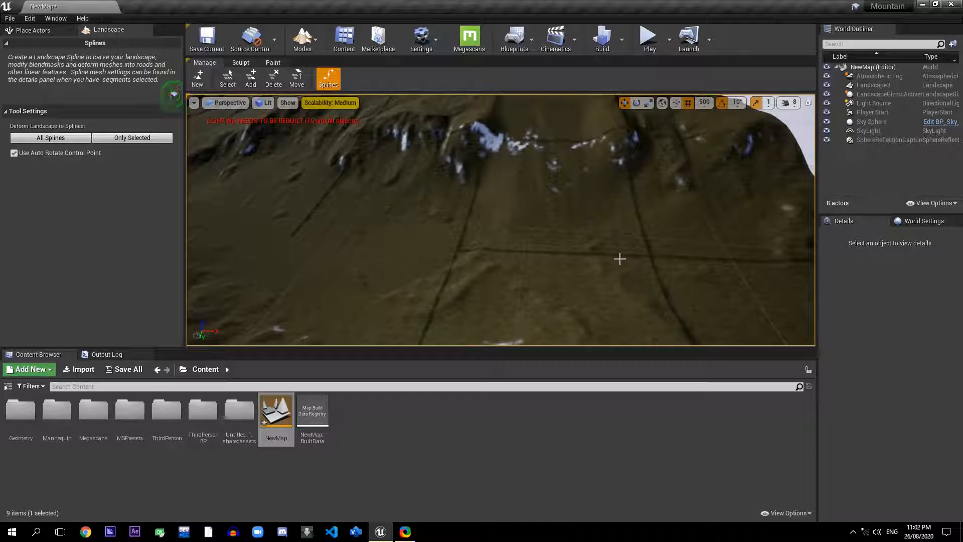
ctrl+click(621, 259)
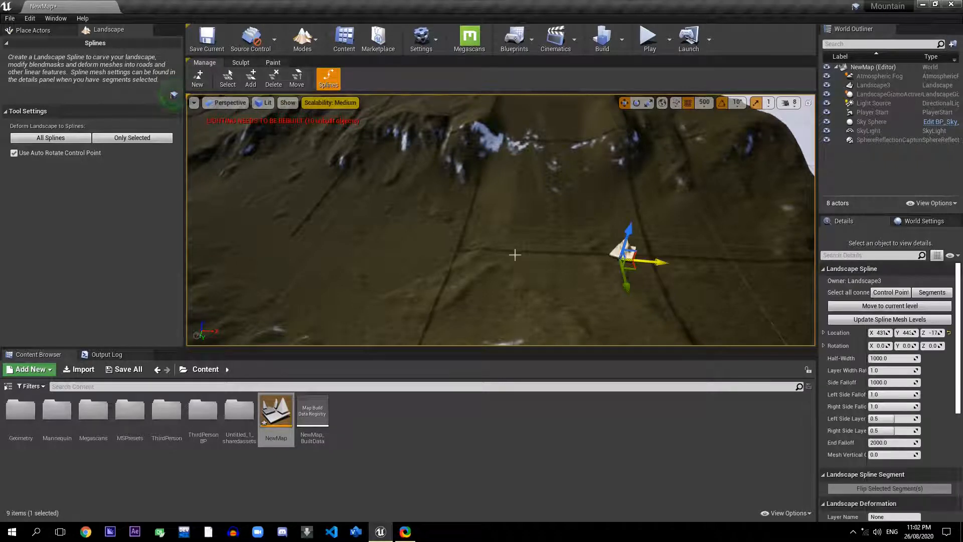
- Extend the landscape spline from the first point with five control points along the foot of the rocky ridge
right_drag(620, 259, 648, 287)
key(w)
key(s)
key(s)
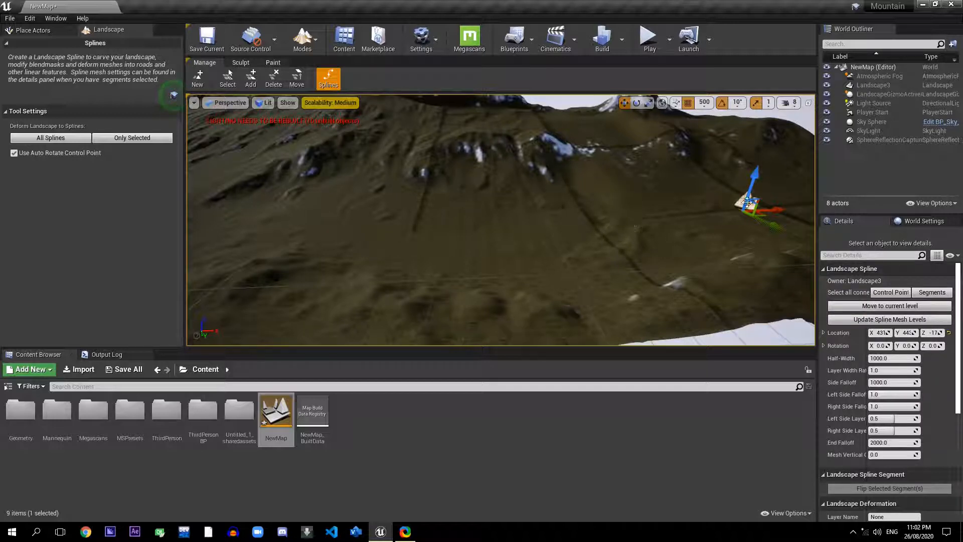
ctrl+click(597, 229)
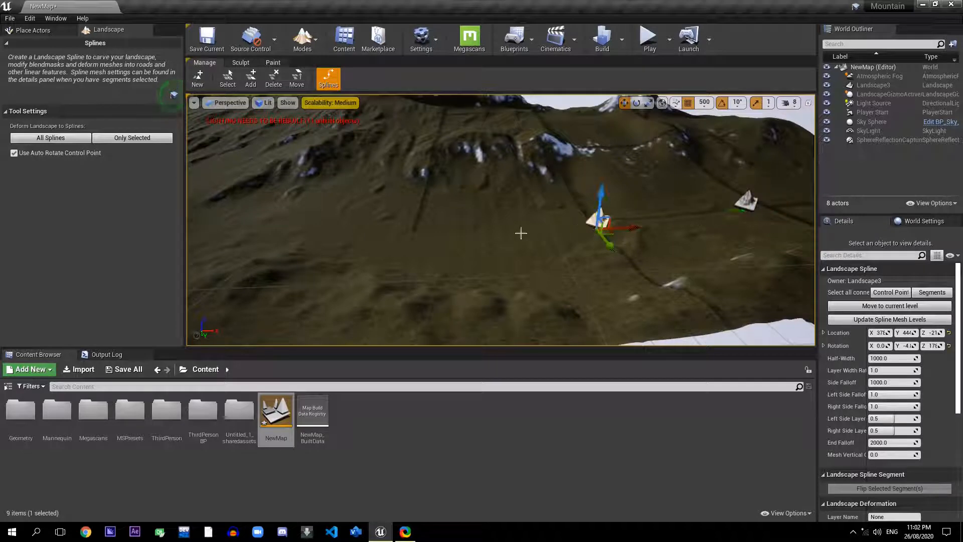
ctrl+click(462, 237)
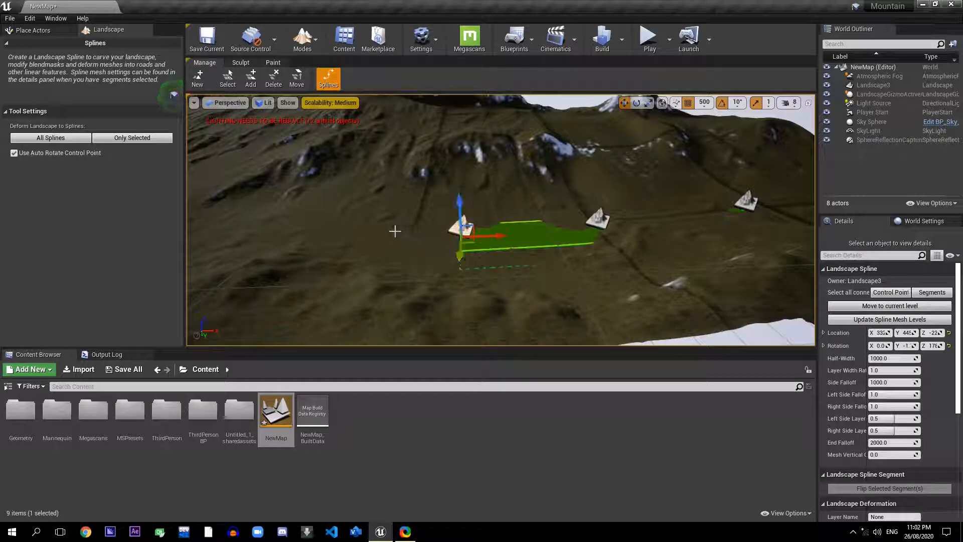
ctrl+click(379, 229)
ctrl+click(333, 213)
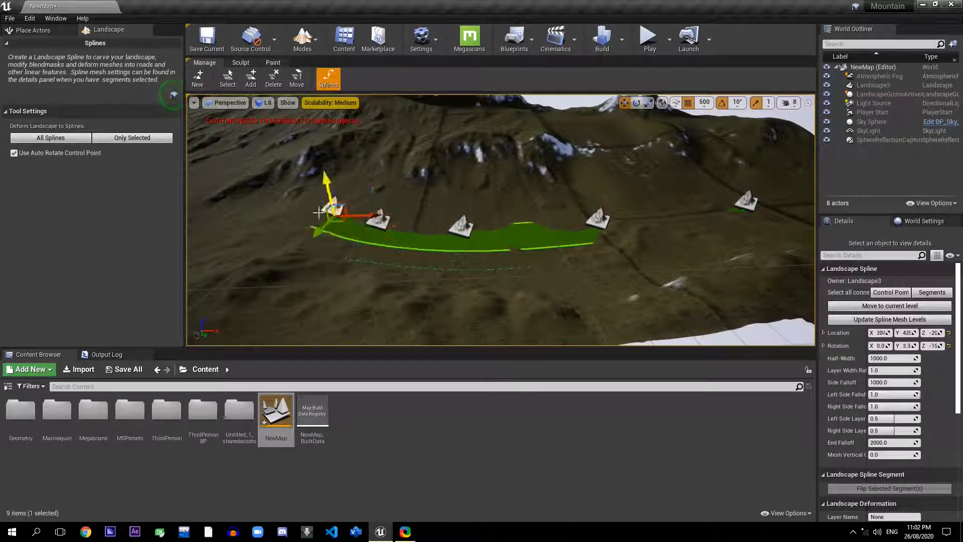
ctrl+click(283, 207)
- Shift the spline's end control point along Y and continue the spline with two more points past the rocky outcrops
right_drag(282, 207, 275, 256)
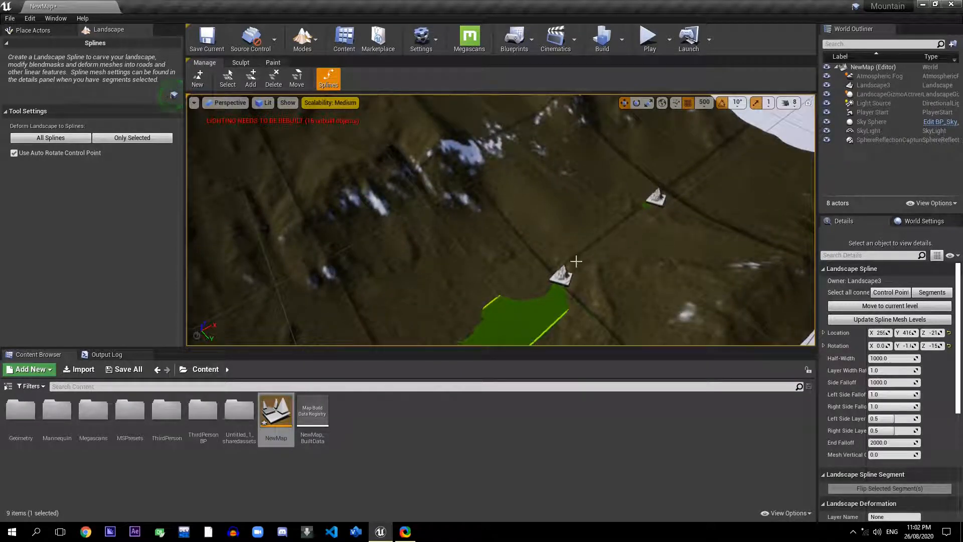
right_drag(452, 221, 430, 291)
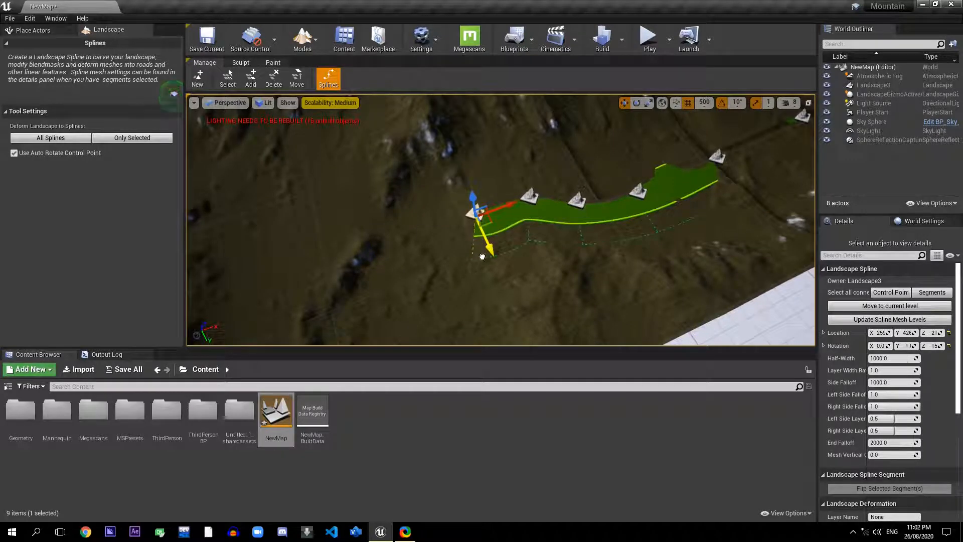
right_drag(465, 236, 444, 203)
ctrl+click(502, 205)
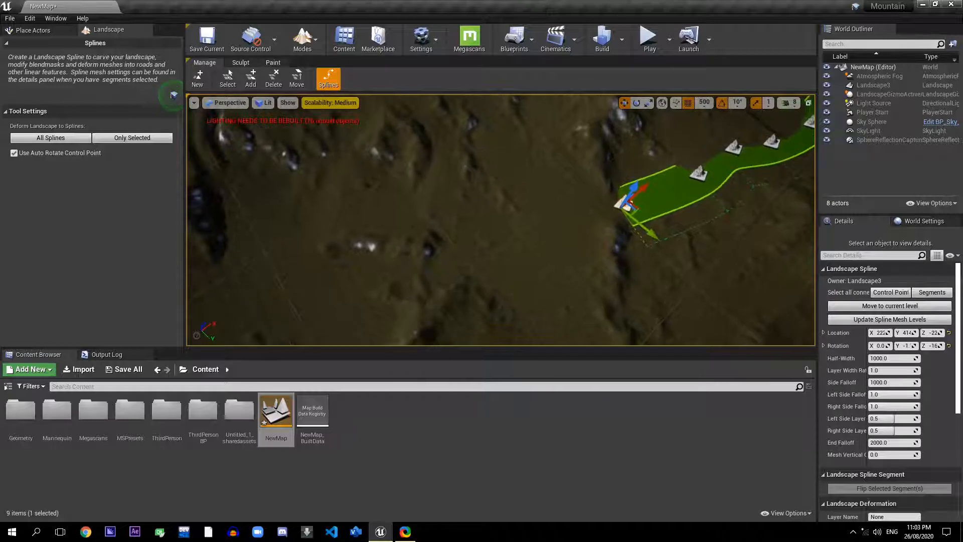
ctrl+click(552, 221)
mouse_move(529, 213)
right_down()
mouse_move(451, 136)
mouse_move(536, 226)
mouse_move(536, 251)
mouse_move(537, 204)
right_up()
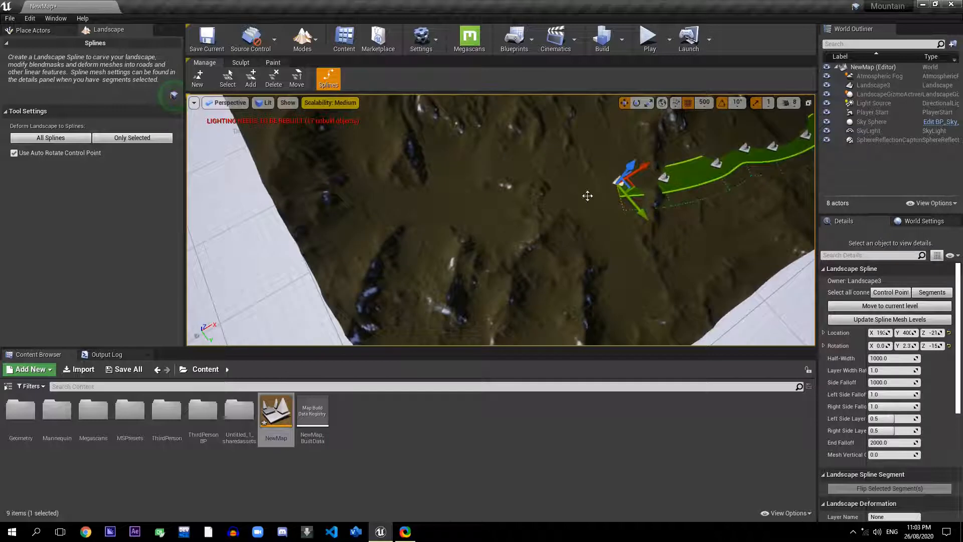
- Extend the spline with seven control points along the valley, curving it around near the terrain's edge
ctrl+click(559, 195)
ctrl+click(523, 191)
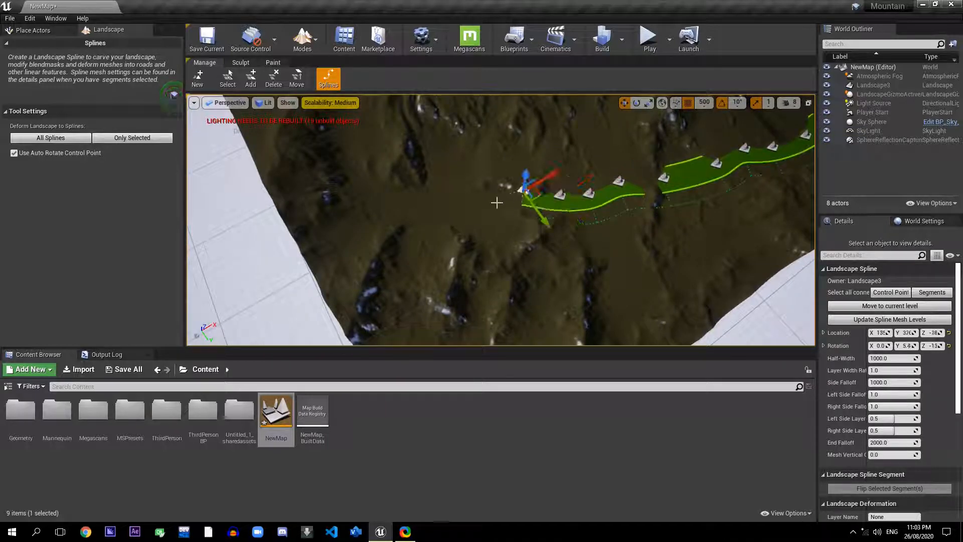
ctrl+click(497, 199)
ctrl+click(455, 207)
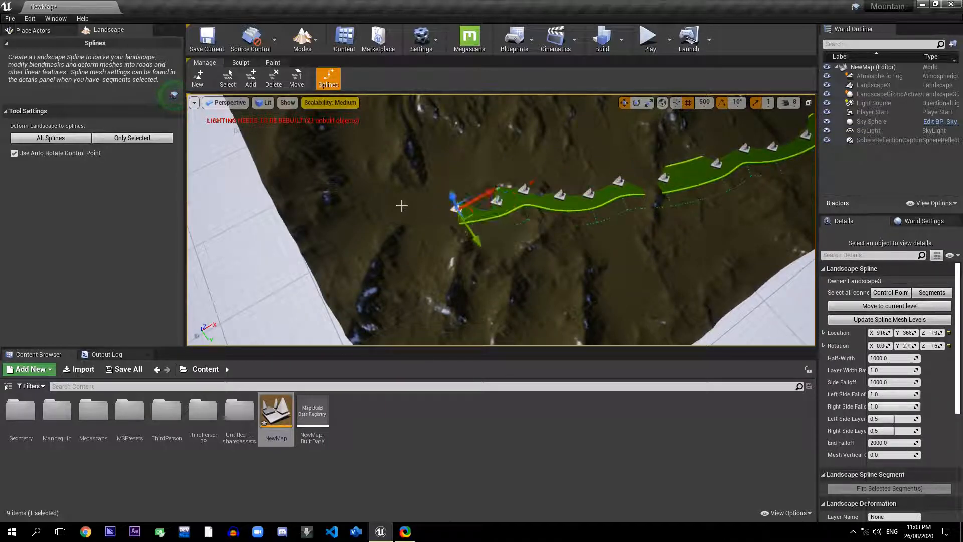
ctrl+click(400, 203)
ctrl+click(361, 181)
ctrl+click(355, 154)
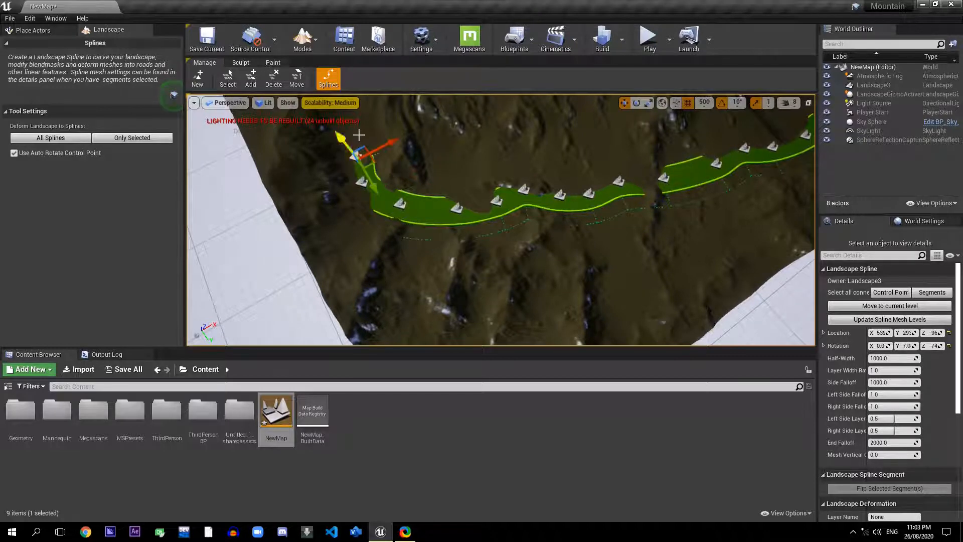
- Continue the spline from the curve with seven control points winding up the slope toward the pass beside the snowy peak
right_drag(355, 153, 499, 161)
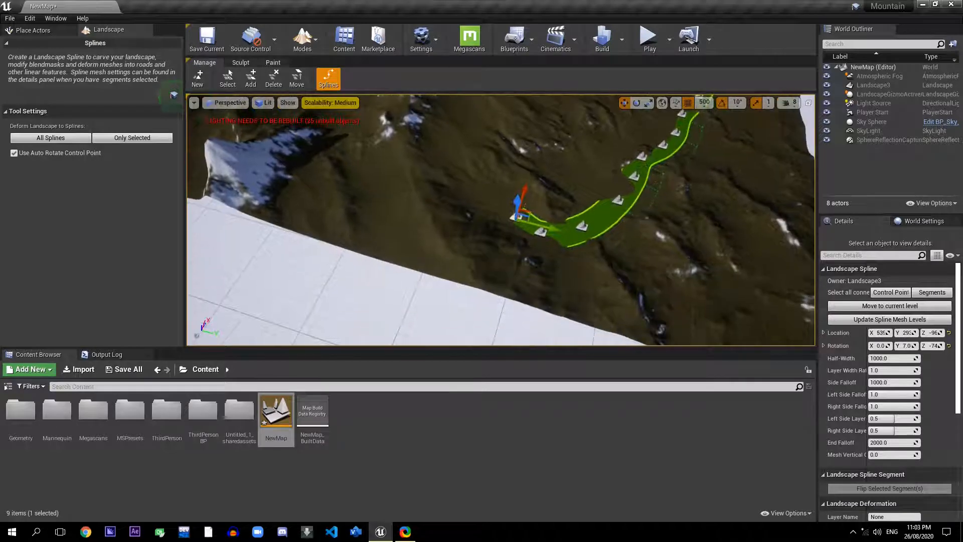
ctrl+click(488, 195)
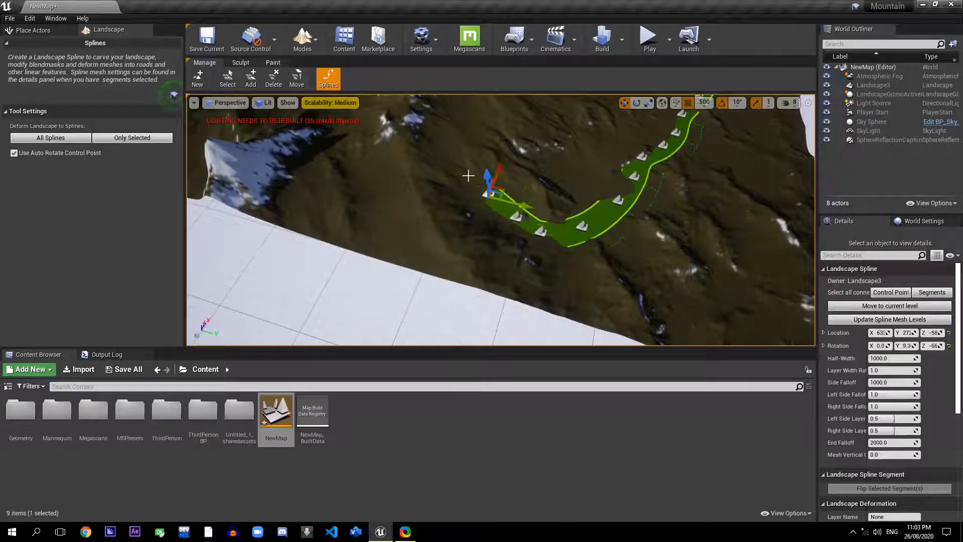
ctrl+click(468, 175)
ctrl+click(450, 153)
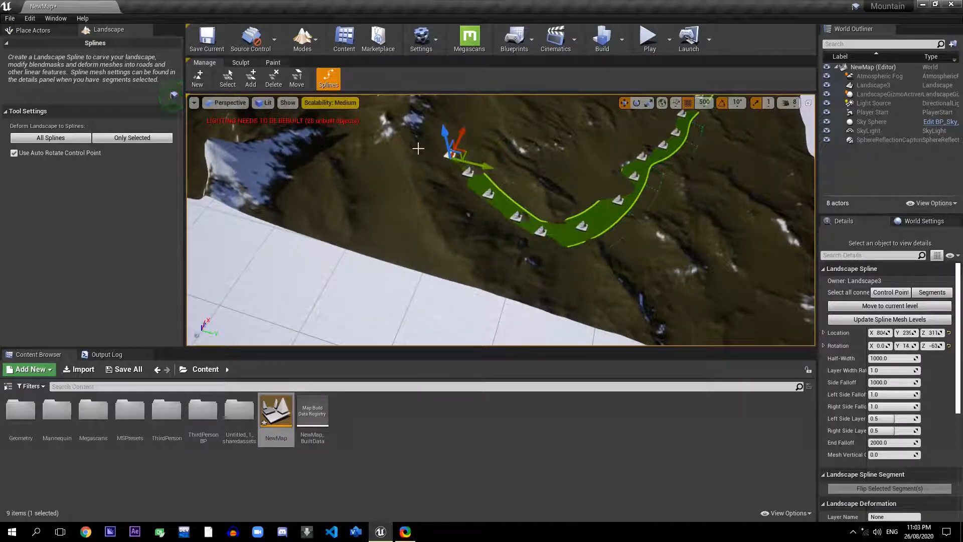
ctrl+click(415, 150)
ctrl+click(394, 167)
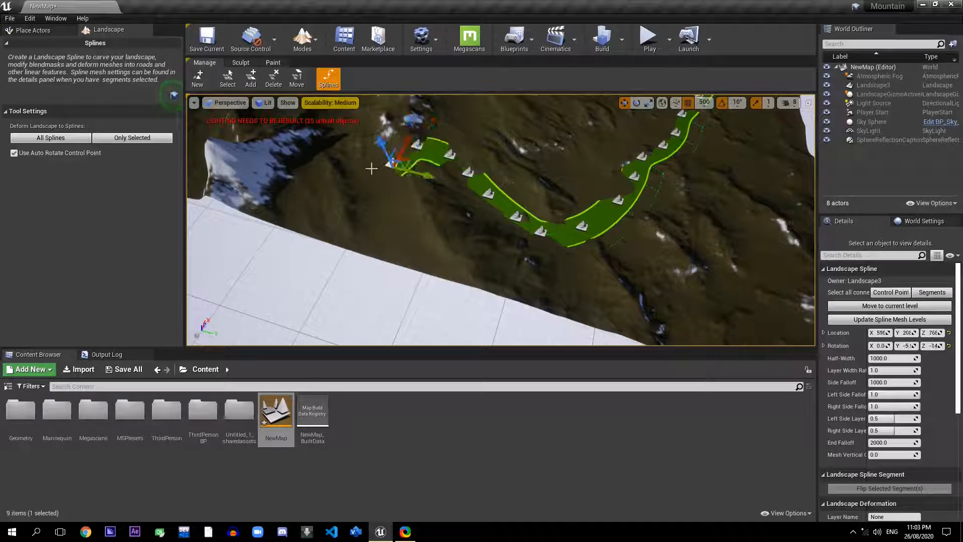
ctrl+click(371, 169)
click(352, 134)
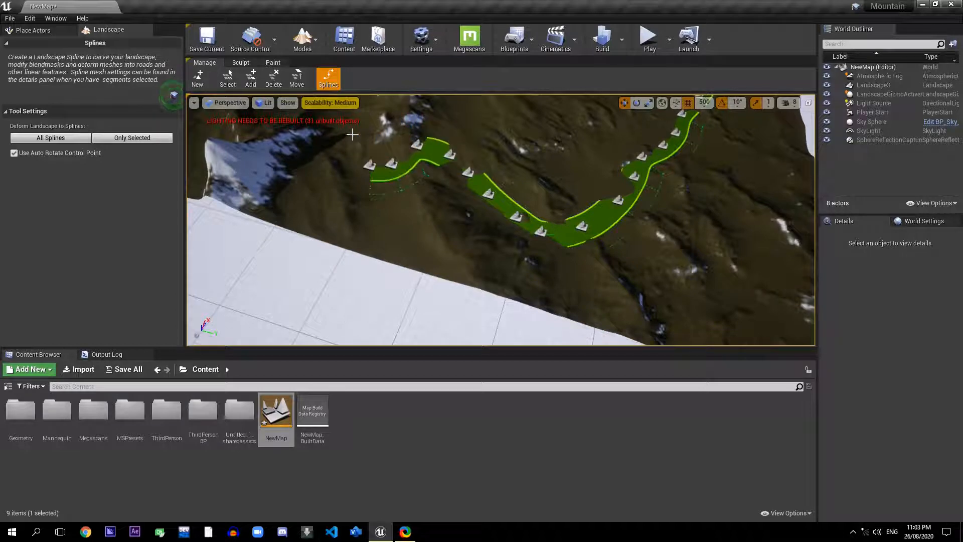
ctrl+click(352, 134)
- Extend the spline over the pass and down the far slope, deleting the misplaced last control point
mouse_move(365, 146)
right_down()
mouse_move(467, 108)
mouse_move(462, 145)
mouse_move(366, 183)
mouse_move(377, 221)
mouse_move(379, 135)
right_up()
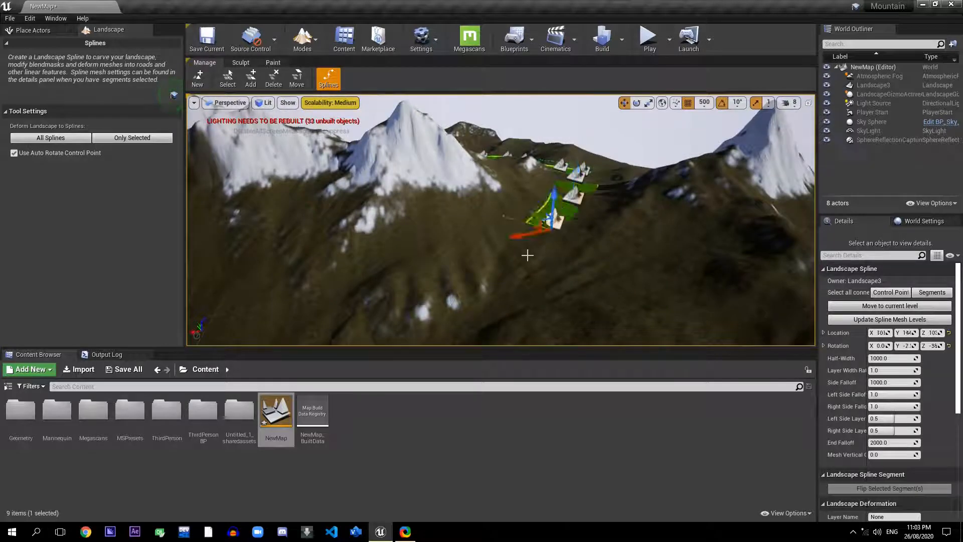
right_drag(507, 270, 505, 228)
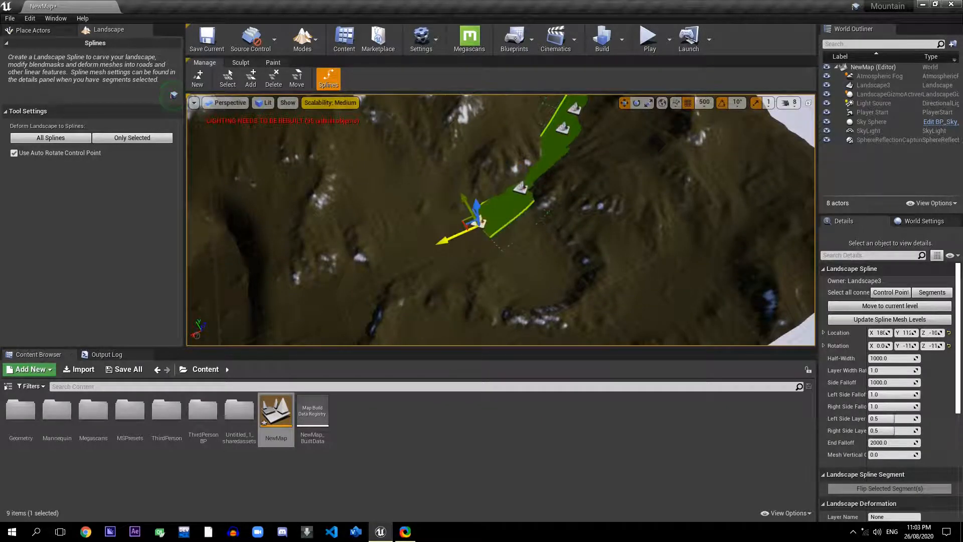
right_drag(462, 234, 424, 196)
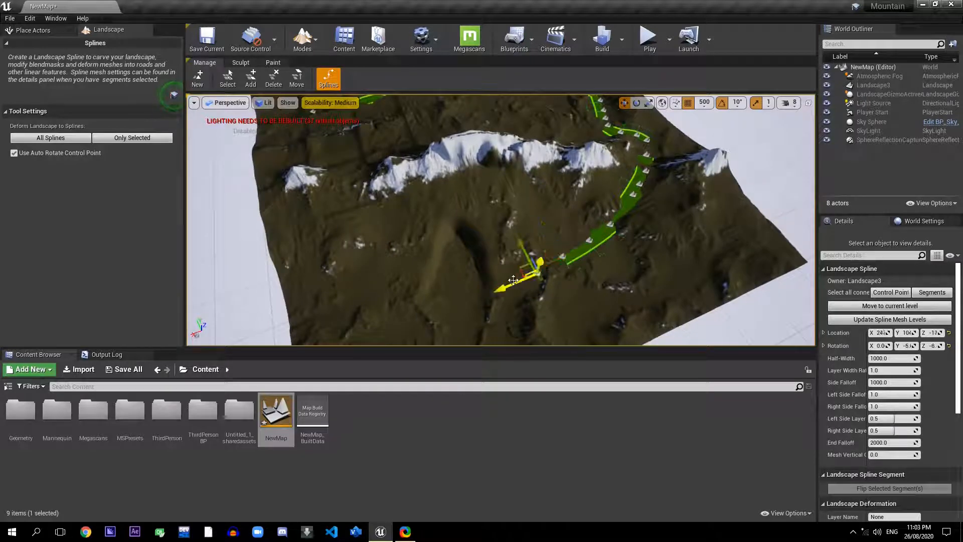
key(Delete)
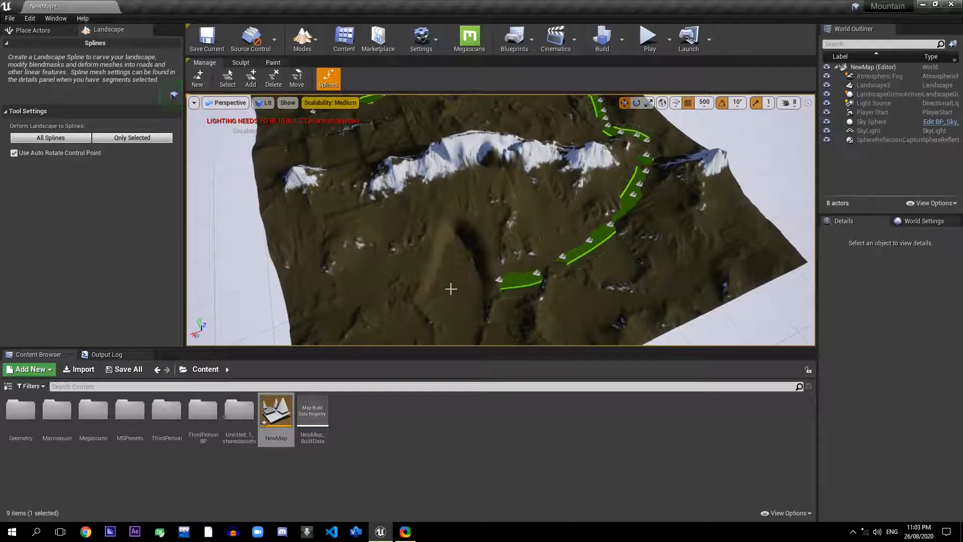
- Continue the spline past the dark ridge in the lower valley toward the terrain's edge, undoing the last control point
ctrl+click(461, 289)
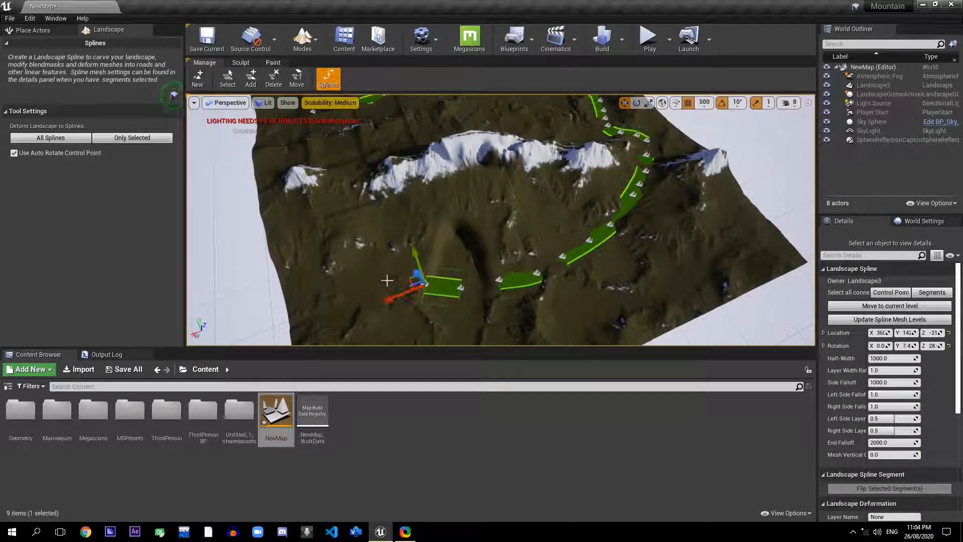
ctrl+click(370, 273)
ctrl+click(355, 264)
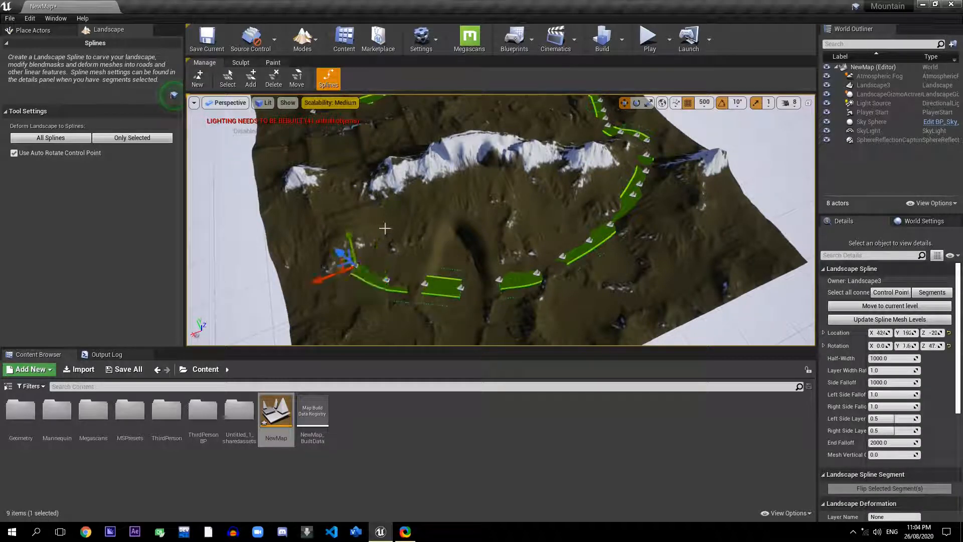
key(ctrl+z)
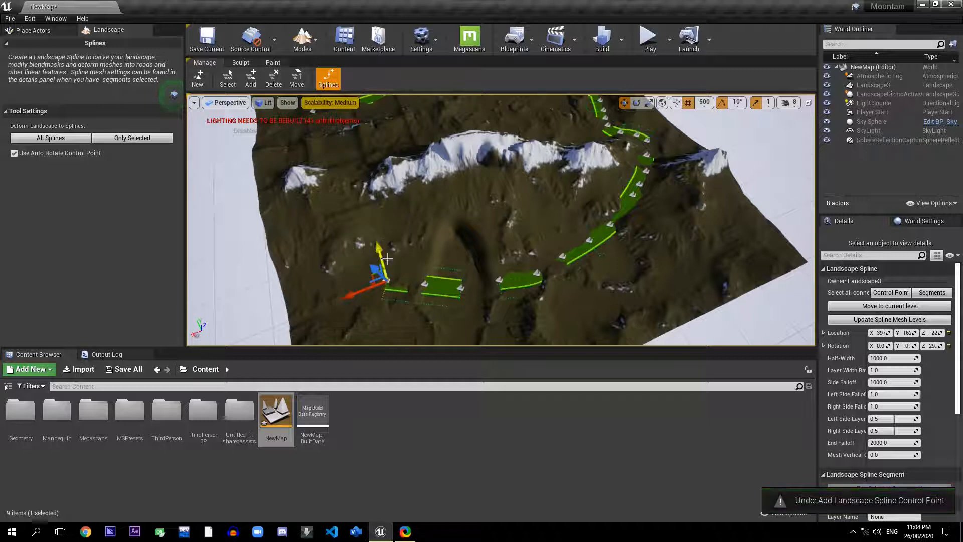
- Bend the spline uphill with five control points, leading it between the small snowy peak and the main snowy ridge
ctrl+click(384, 247)
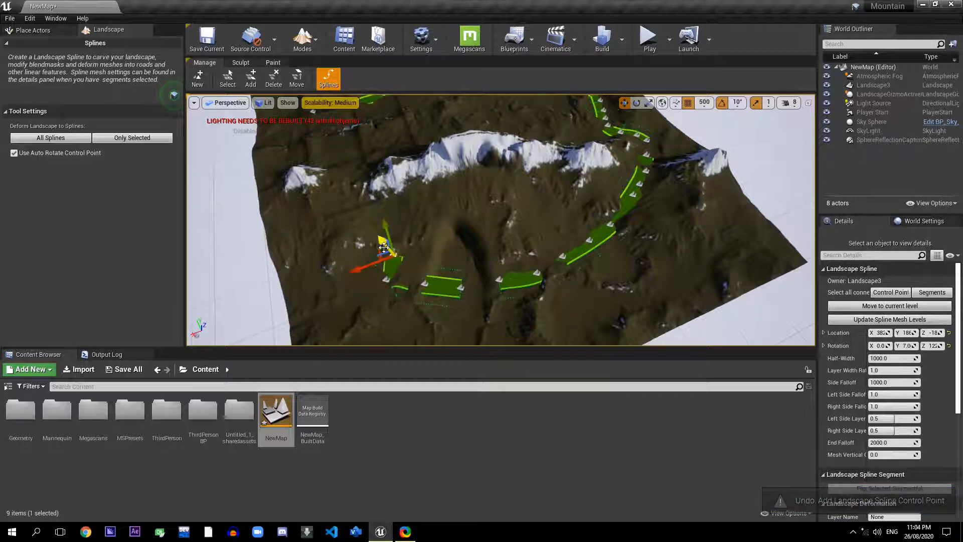
ctrl+click(374, 218)
ctrl+click(339, 203)
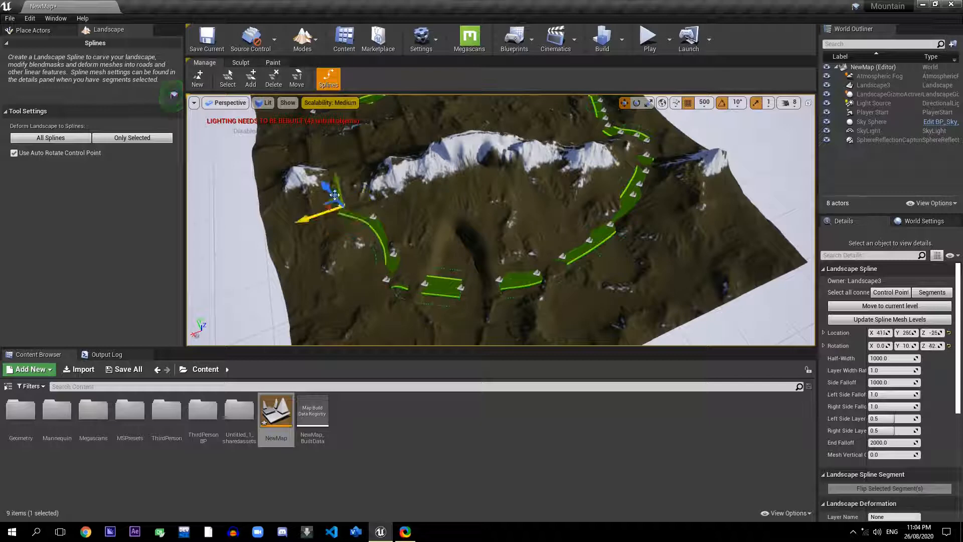
ctrl+click(339, 165)
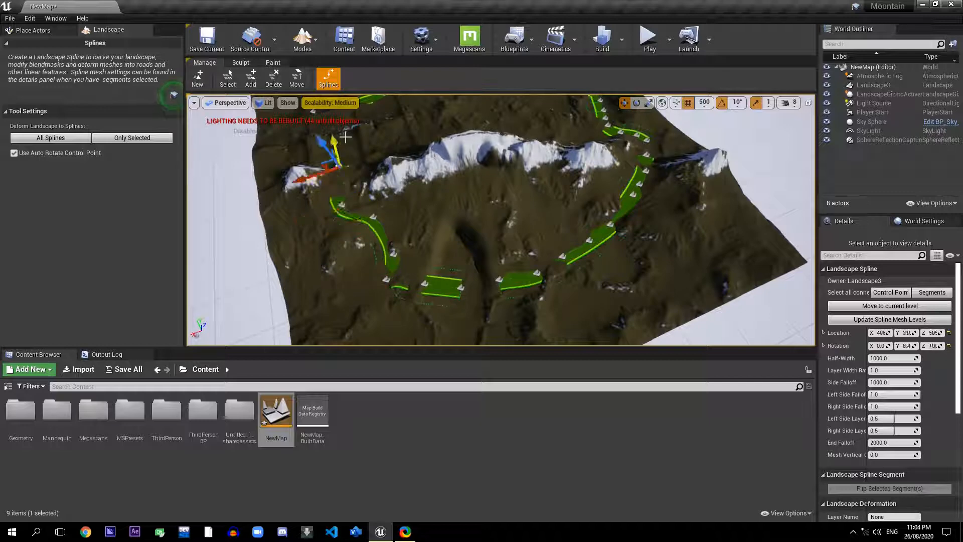
ctrl+click(345, 136)
alt+drag(346, 136, 262, 178)
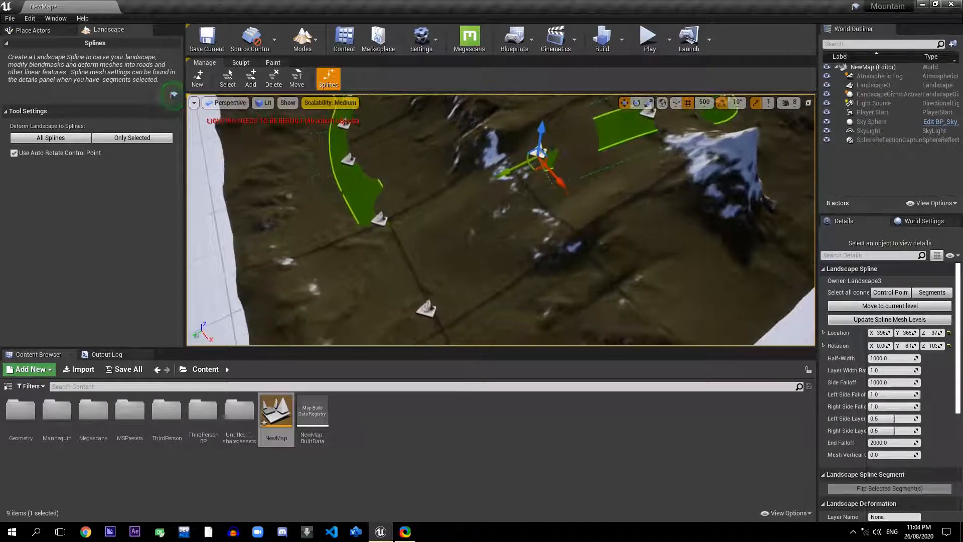
key(f)
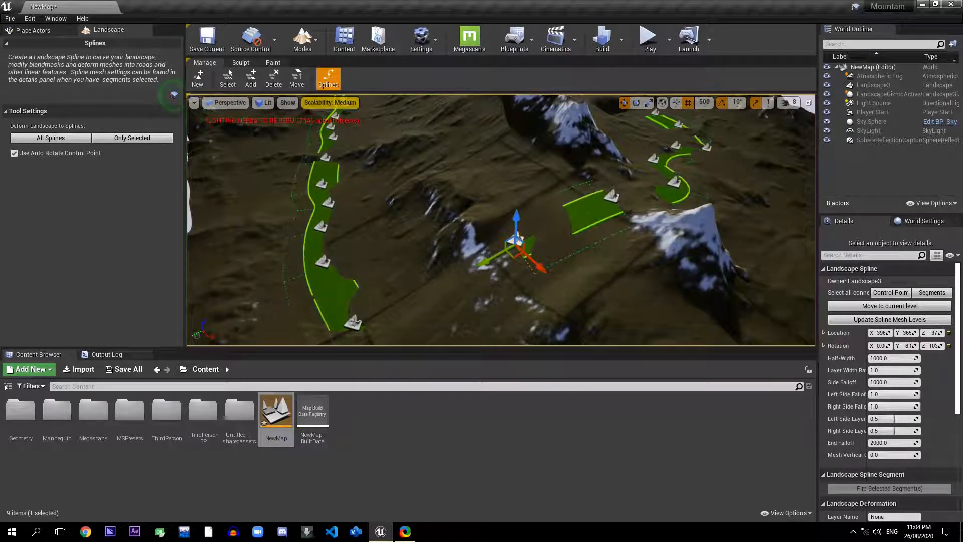
alt+right_drag(382, 252, 369, 268)
alt+drag(369, 268, 344, 263)
right_drag(344, 264, 353, 291)
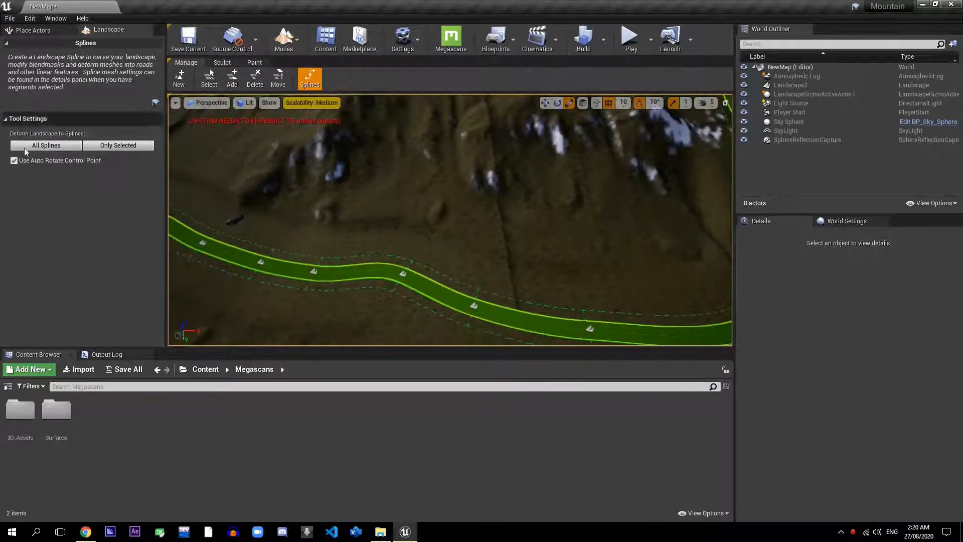
- Deform the landscape to all splines and inspect the terrain along the road
click(60, 145)
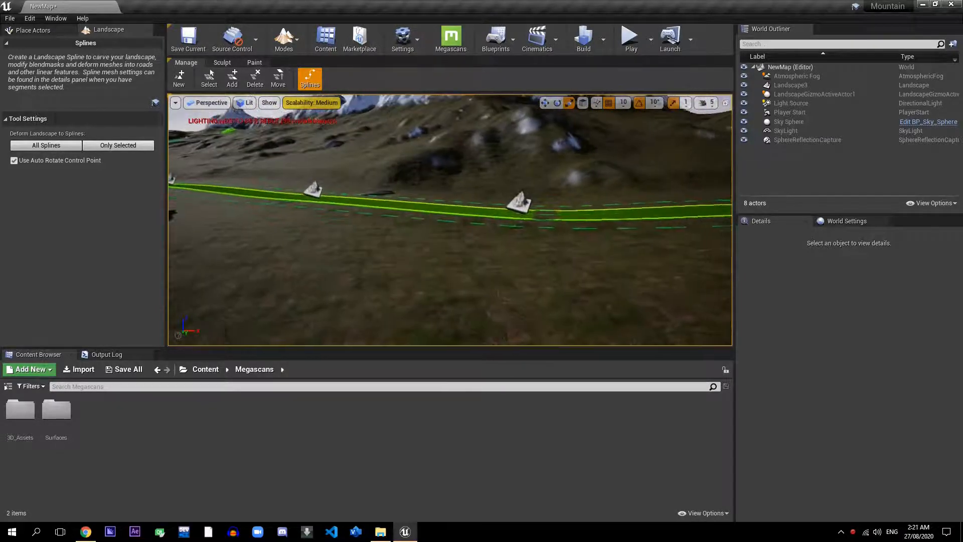
key(w)
right_drag(450, 220, 464, 241)
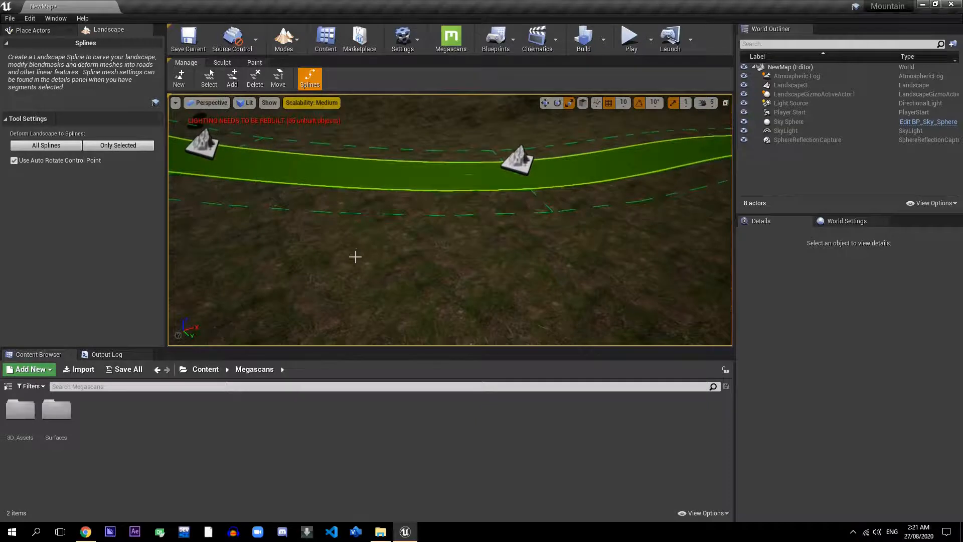
right_drag(508, 201, 497, 200)
- Examine a road control point's spline and mesh settings, then the settings of all its connected segments, and clear the selection
click(514, 245)
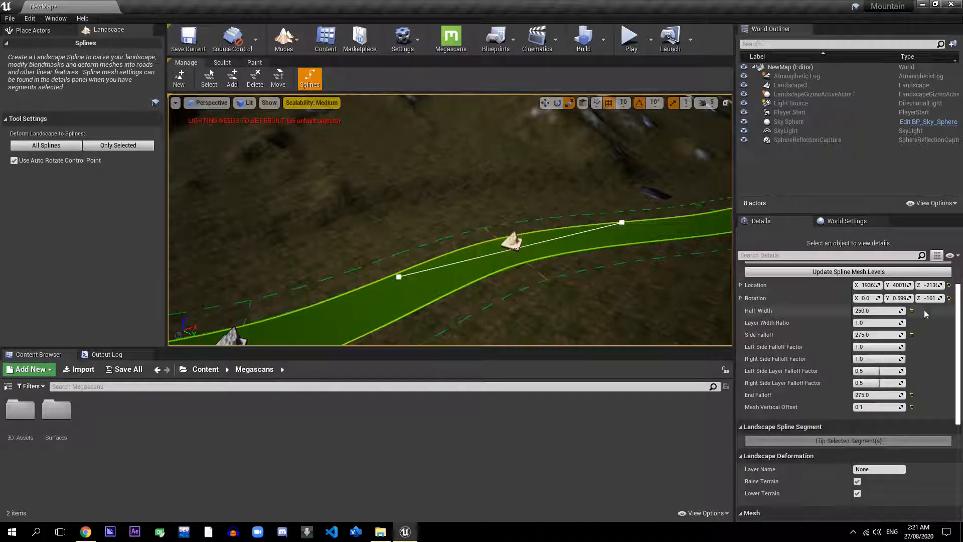
scroll(924, 309, up, 2)
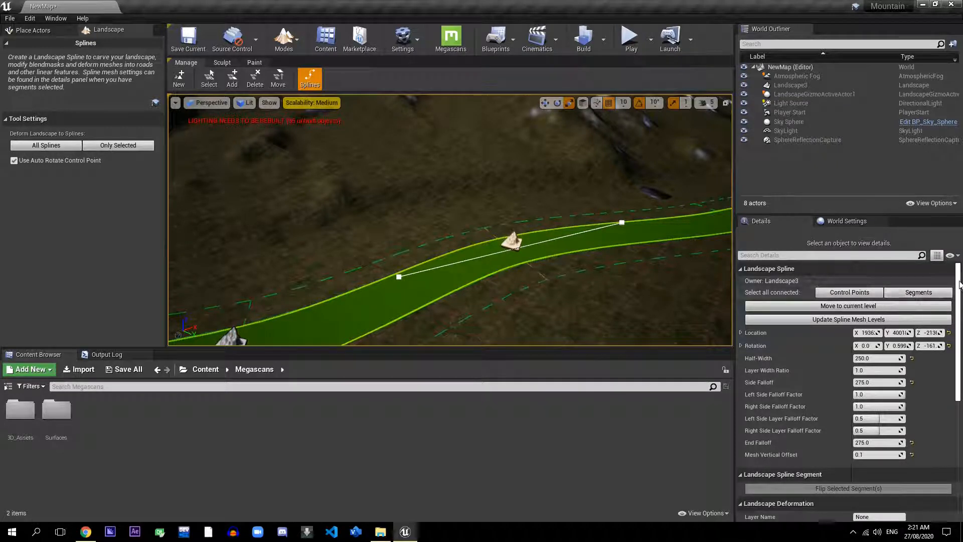
scroll(959, 311, down, 2)
scroll(959, 311, down, 7)
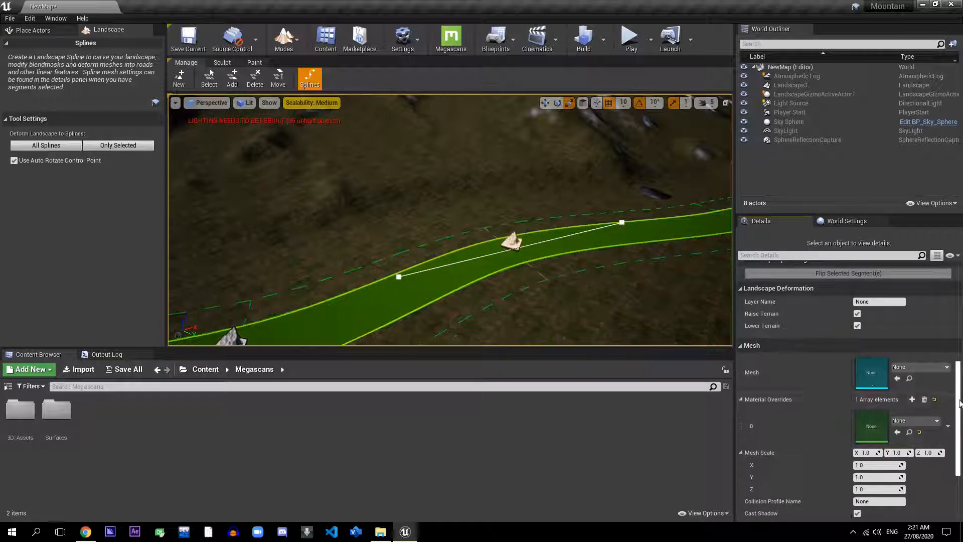
drag(960, 403, 947, 275)
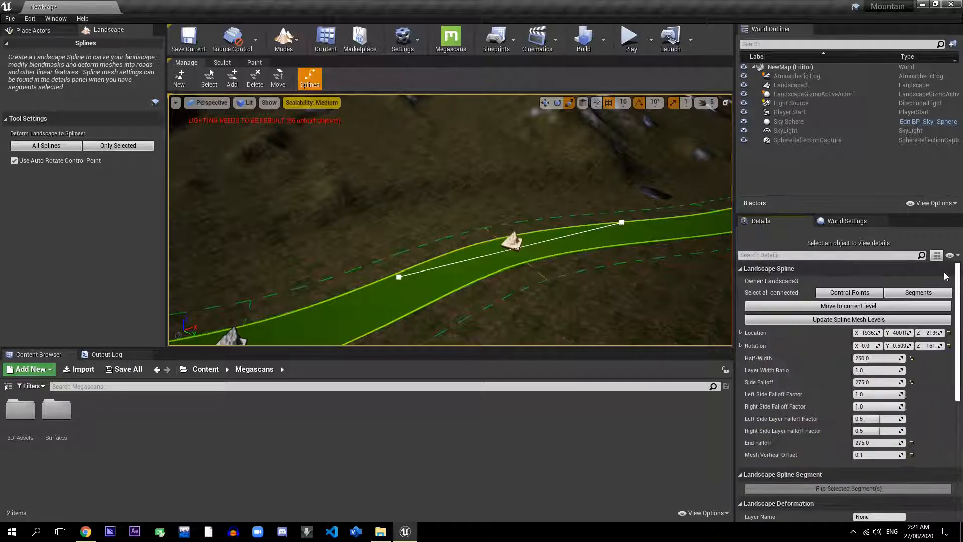
click(929, 296)
right_drag(450, 220, 472, 171)
right_drag(546, 300, 524, 300)
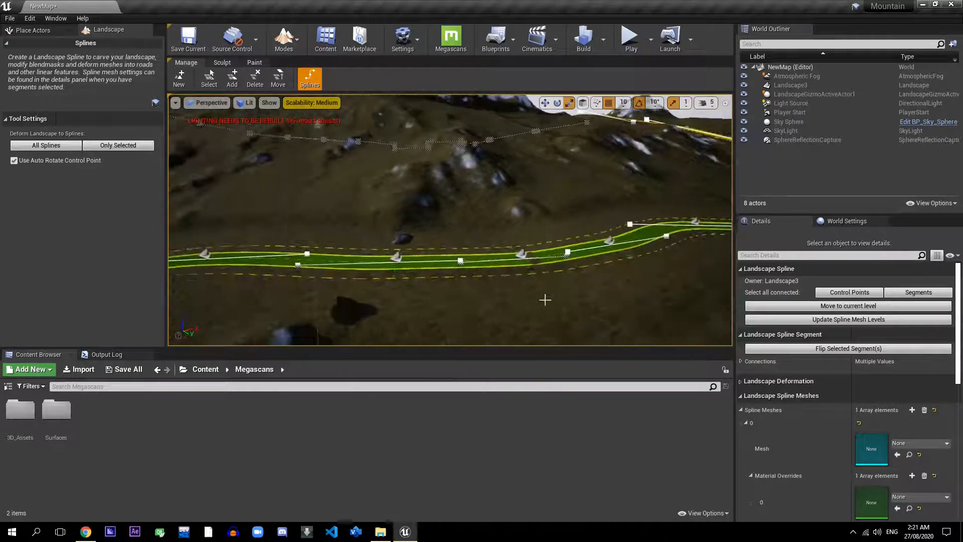
click(506, 299)
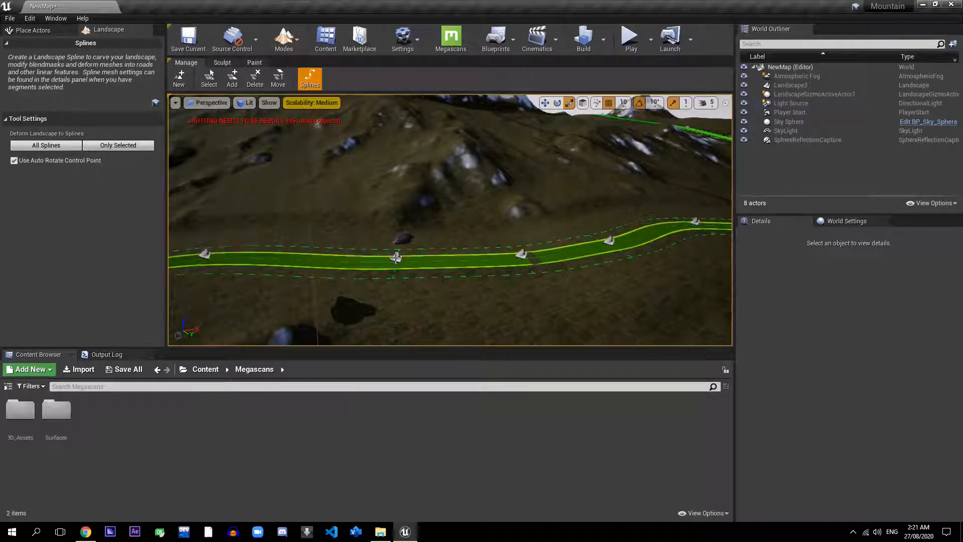
- Select all segments connected to a control point on the road spline
click(396, 258)
key(ctrl+a)
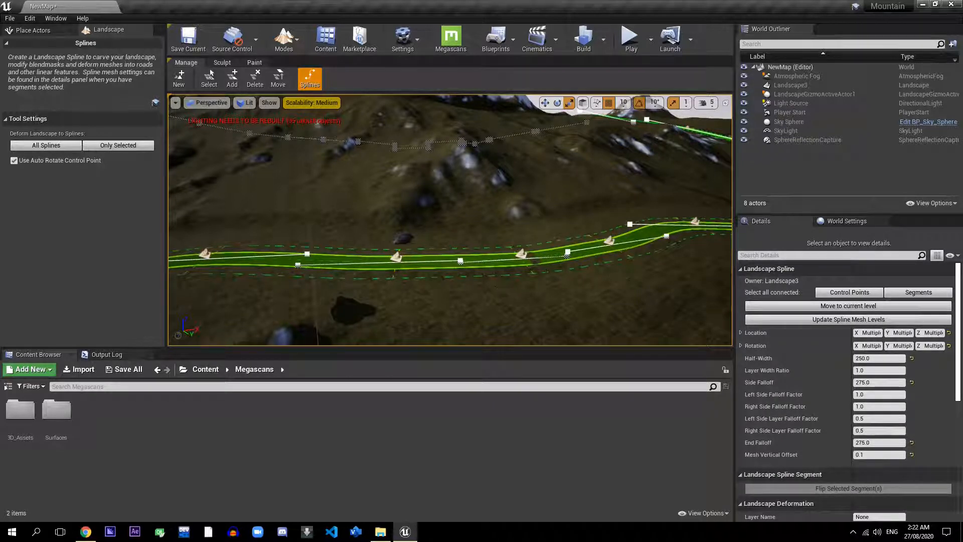
click(523, 258)
click(522, 256)
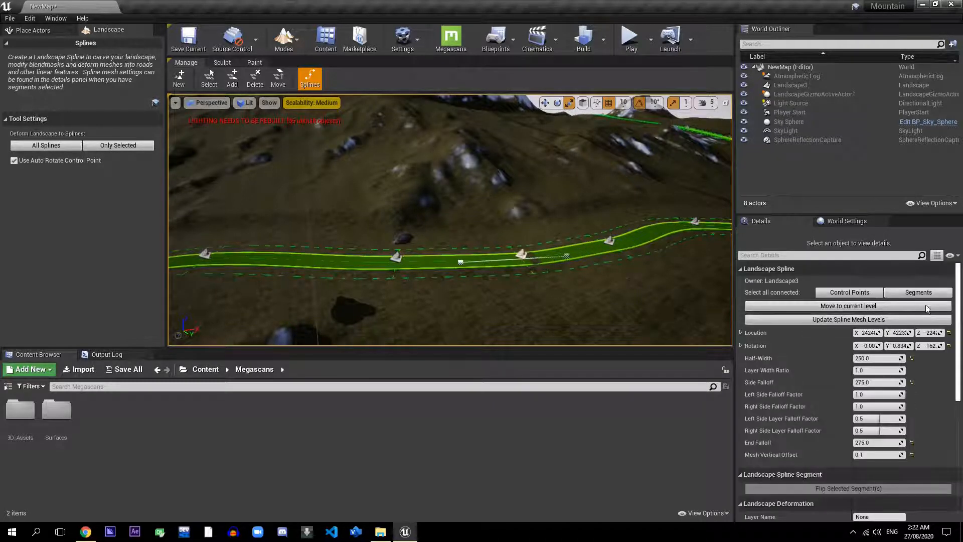
click(909, 293)
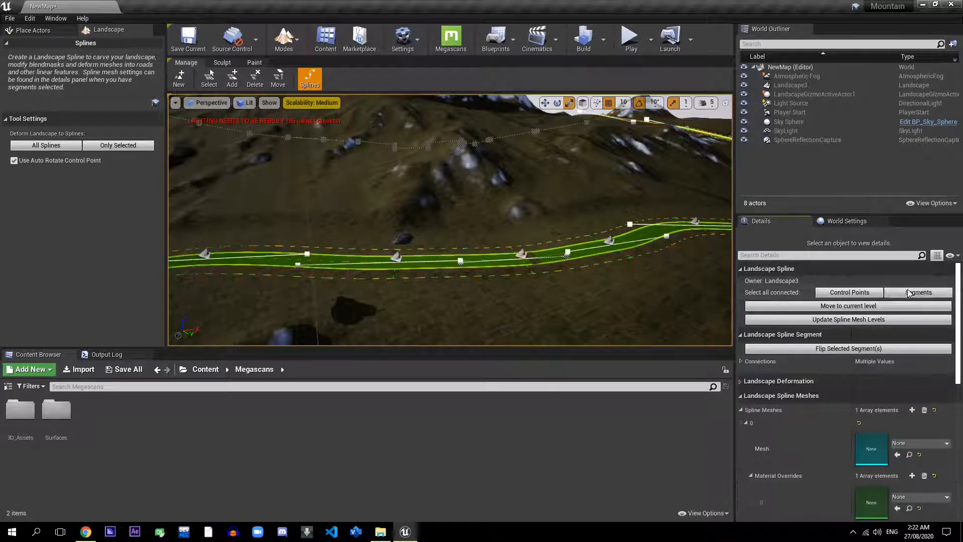
right_drag(469, 219, 419, 179)
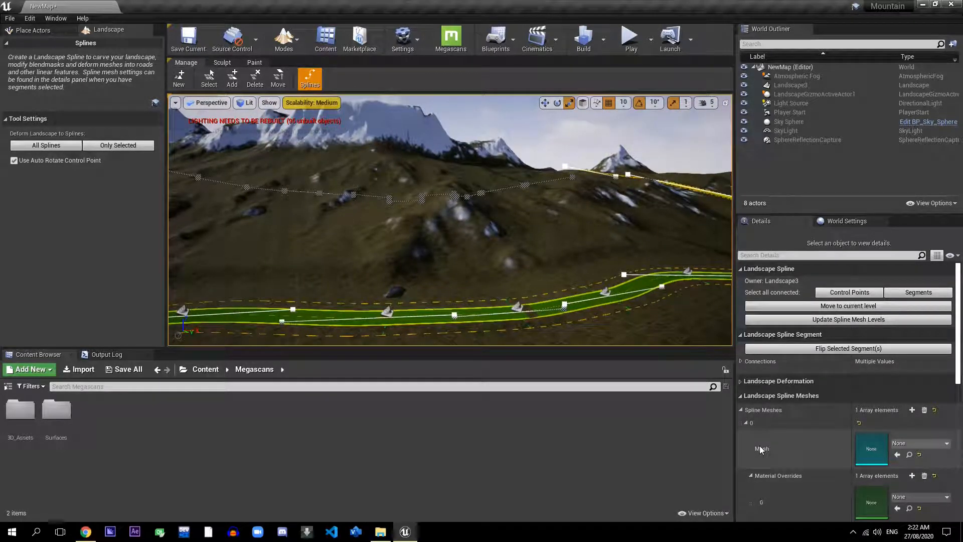
right_drag(526, 333, 409, 354)
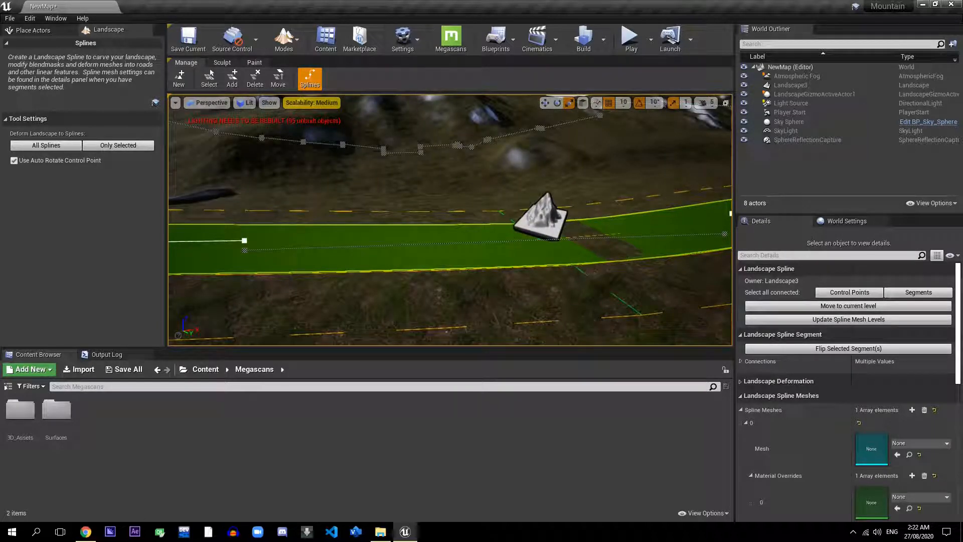
right_drag(409, 321, 434, 302)
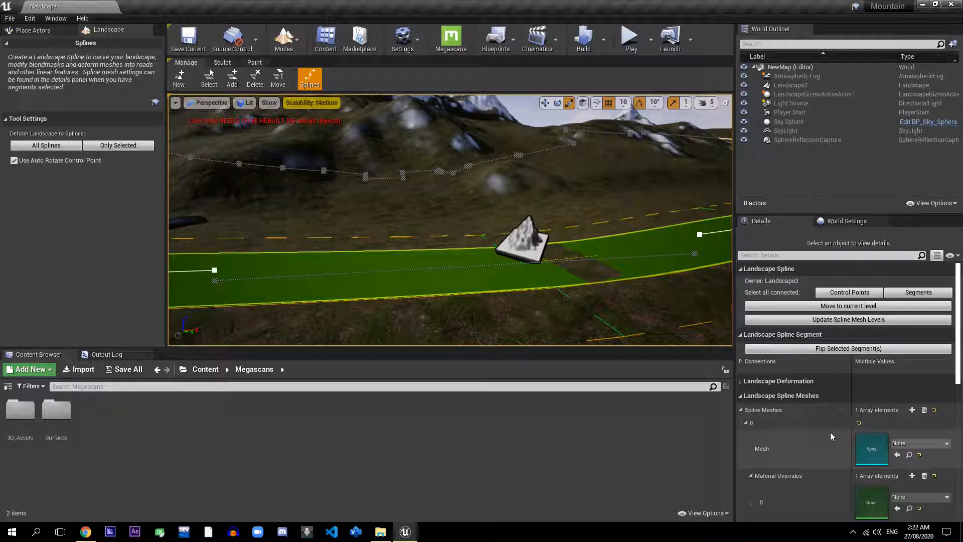
- Assign the TemplateFloor static mesh as the spline mesh of all selected segments
click(936, 444)
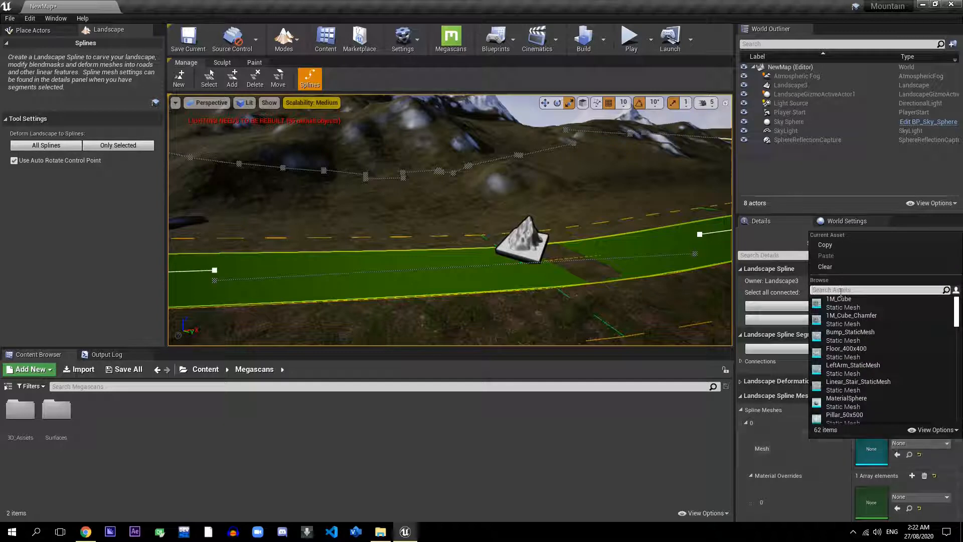
text(t)
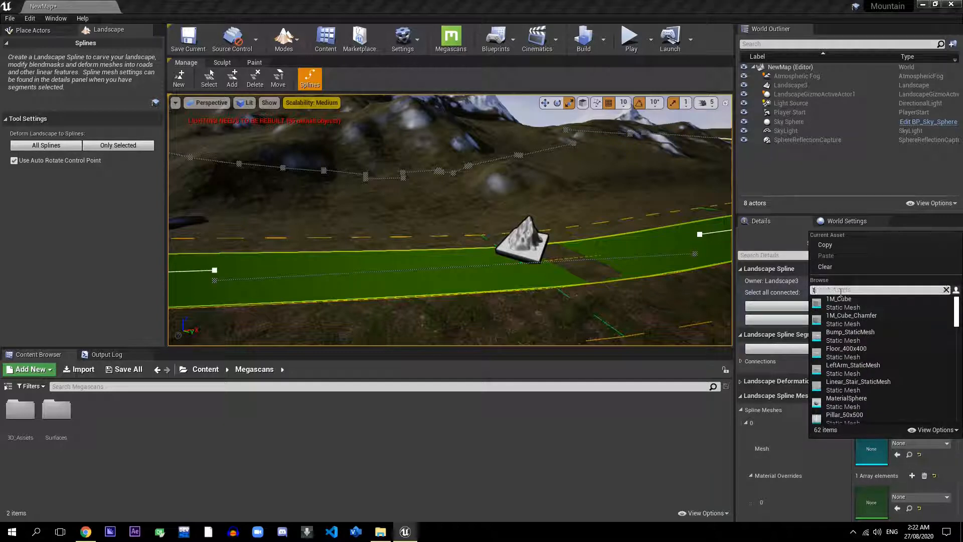
text(emplate)
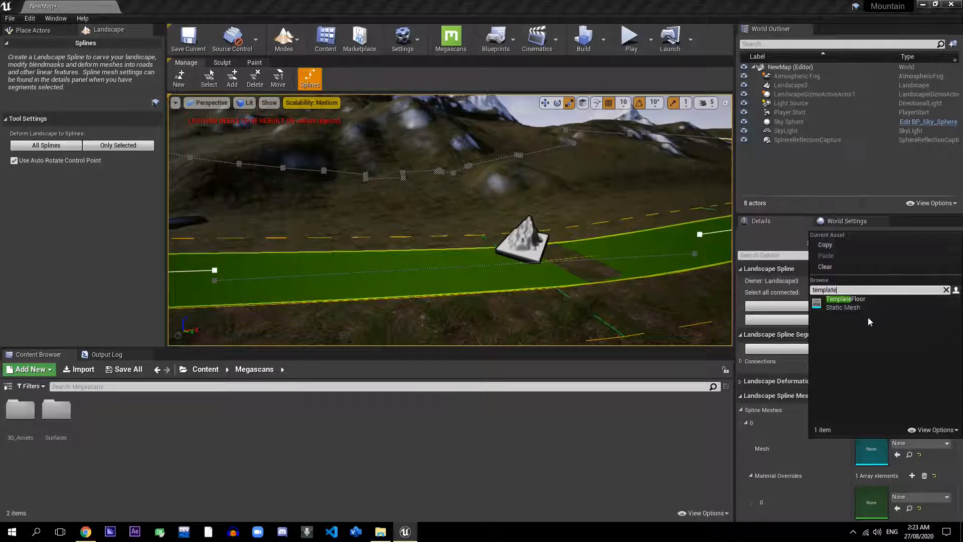
click(853, 302)
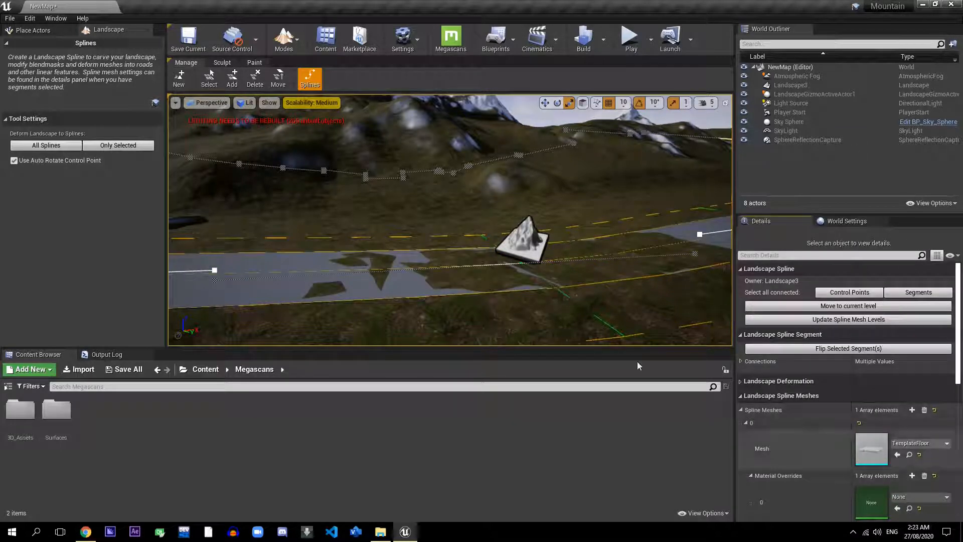
right_drag(447, 284, 502, 307)
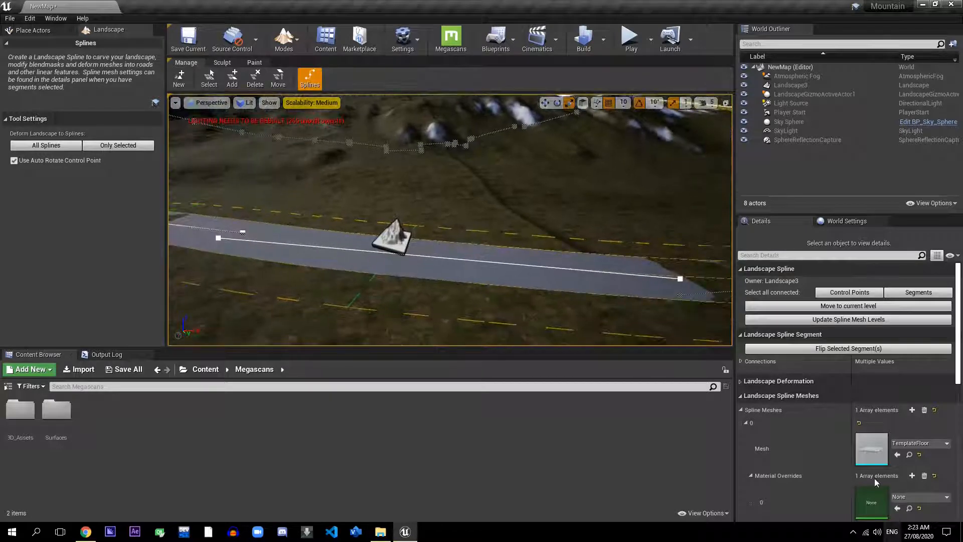
- Override the spline mesh material of all selected segments with the Cracked_Asphalt_2x2_M_02 material instance from the Megascans surfaces
scroll(903, 442, down, 3)
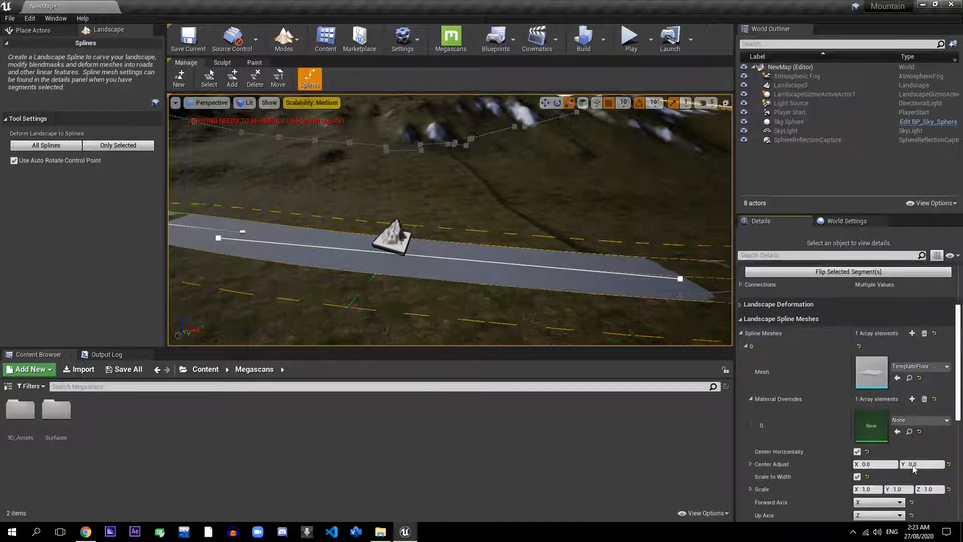
click(57, 419)
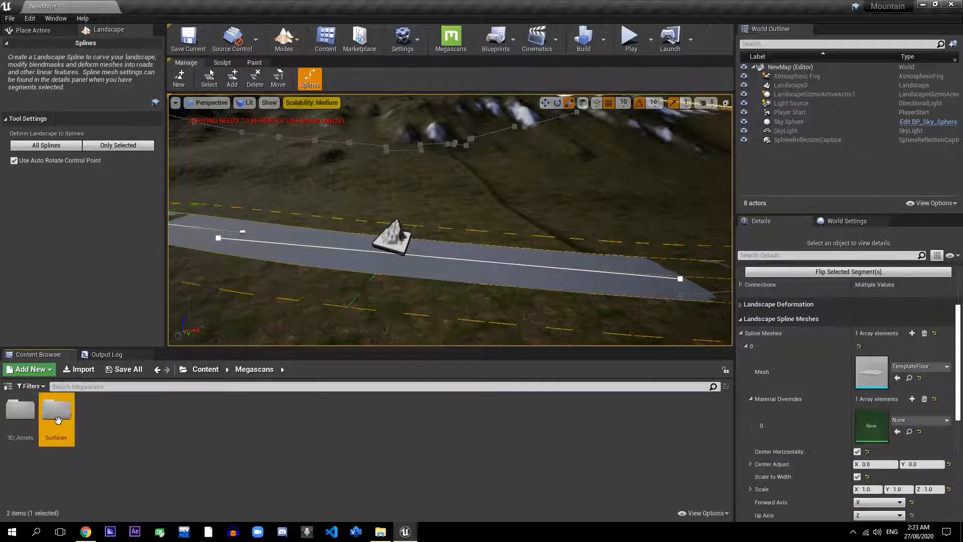
double_click(57, 420)
double_click(20, 410)
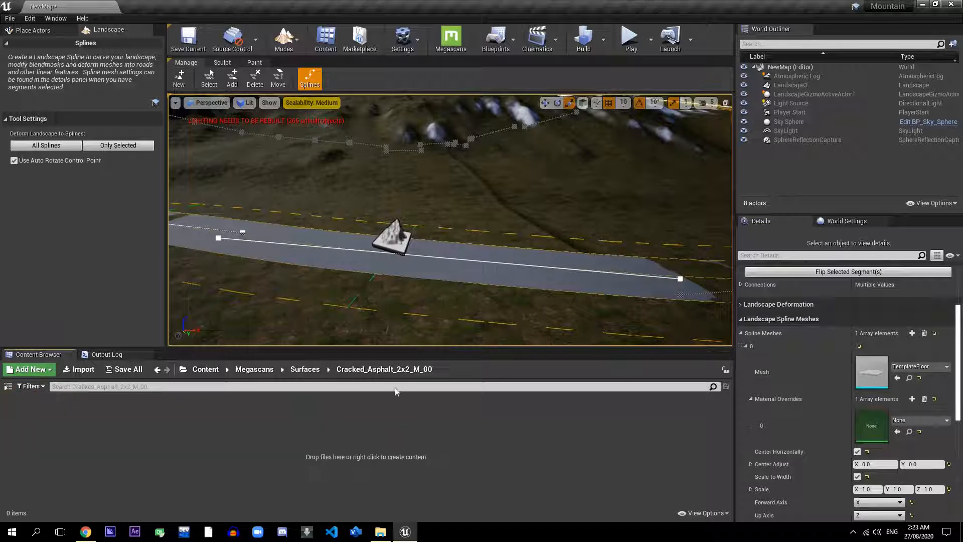
click(305, 369)
double_click(86, 424)
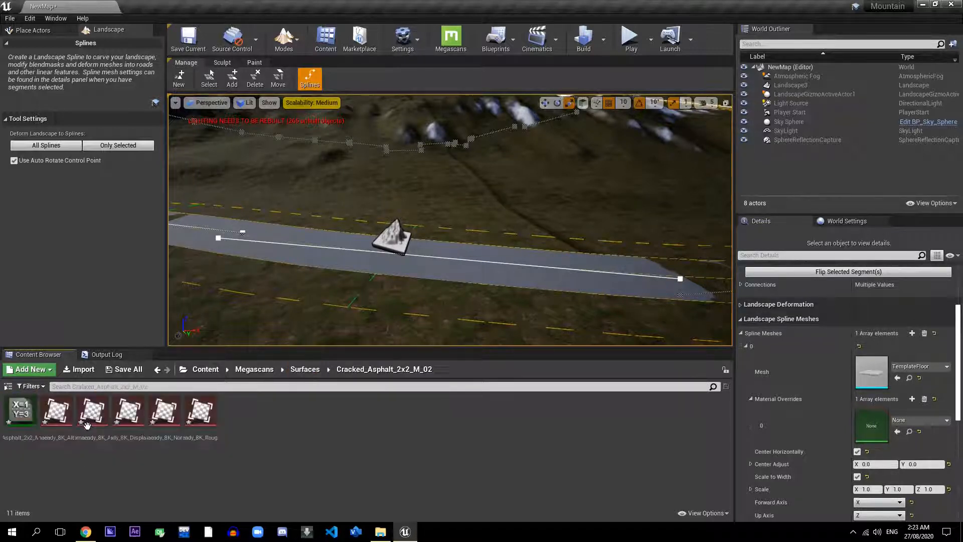
drag(504, 437, 877, 427)
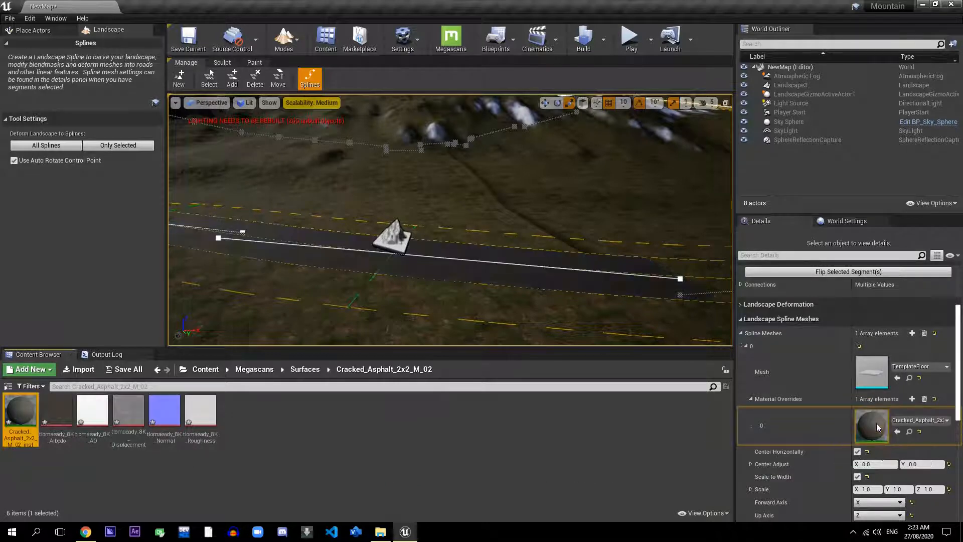
- Inspect the asphalt road, replace the segment selection with one control point, and extend it to all connected control points
right_drag(655, 331, 627, 321)
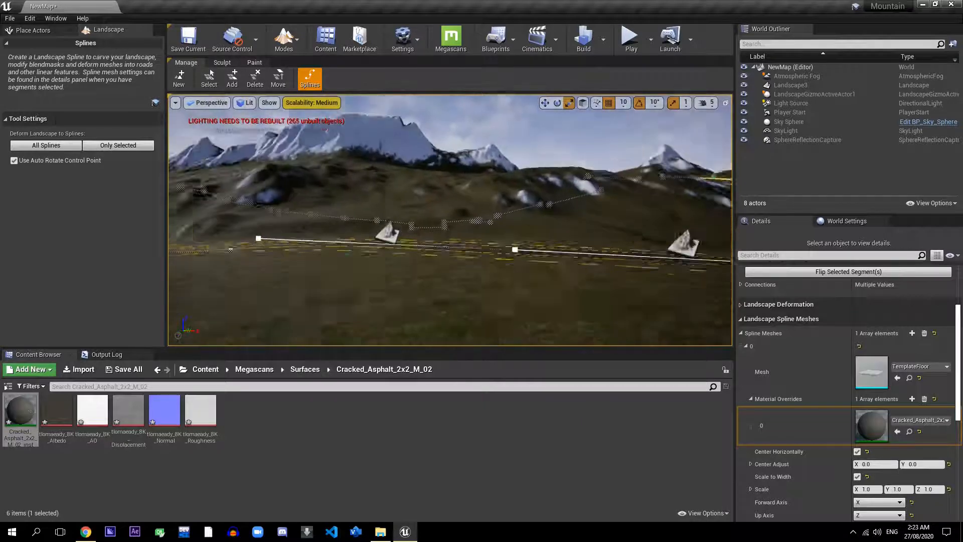
right_drag(628, 321, 627, 321)
right_drag(571, 241, 572, 241)
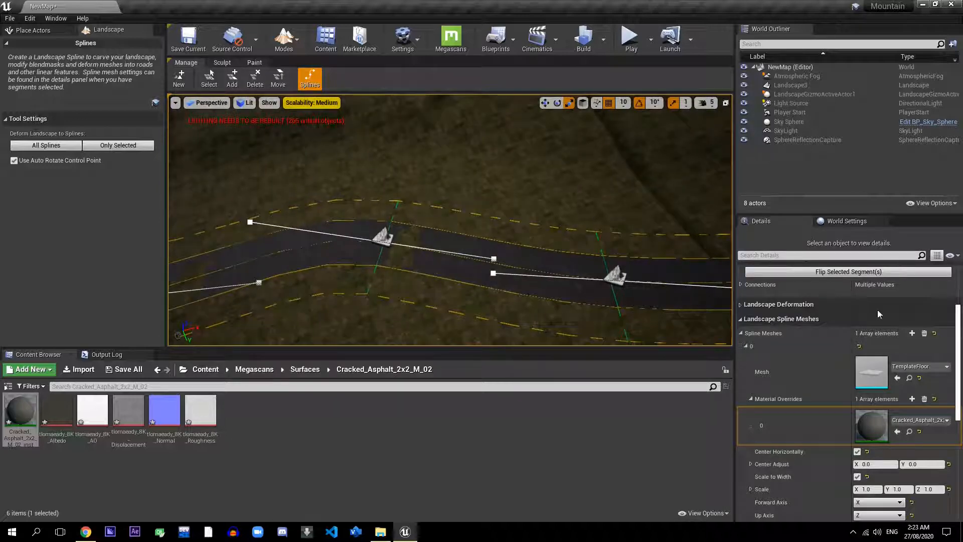
scroll(828, 331, up, 3)
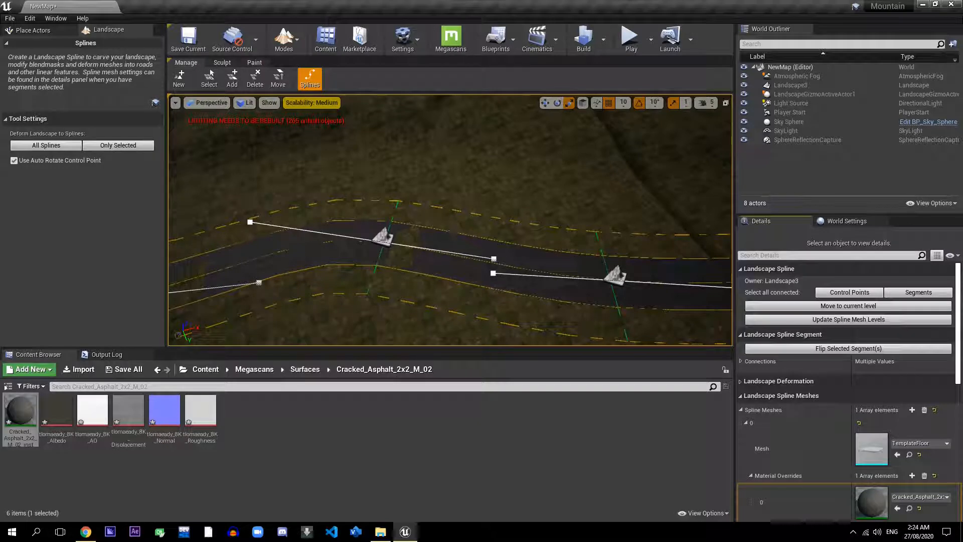
click(416, 242)
click(545, 266)
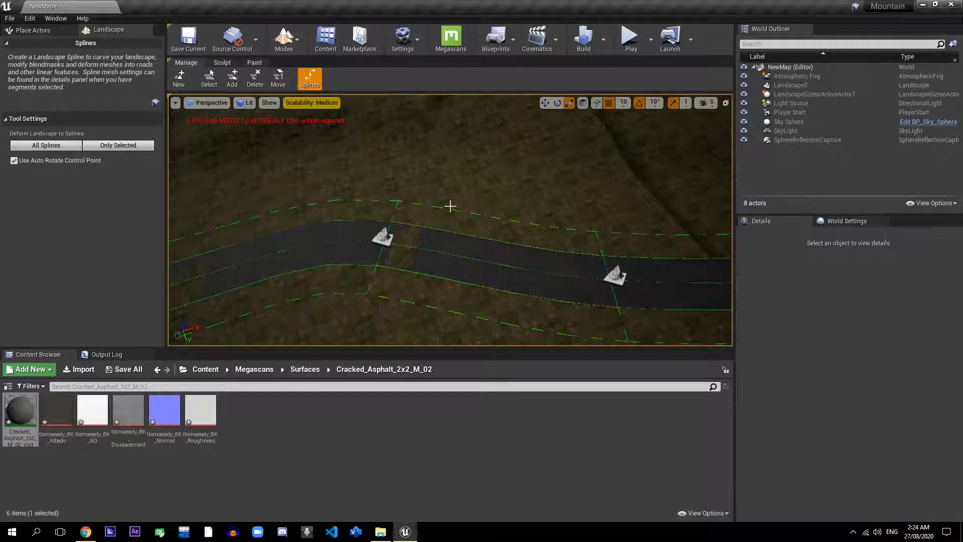
click(384, 234)
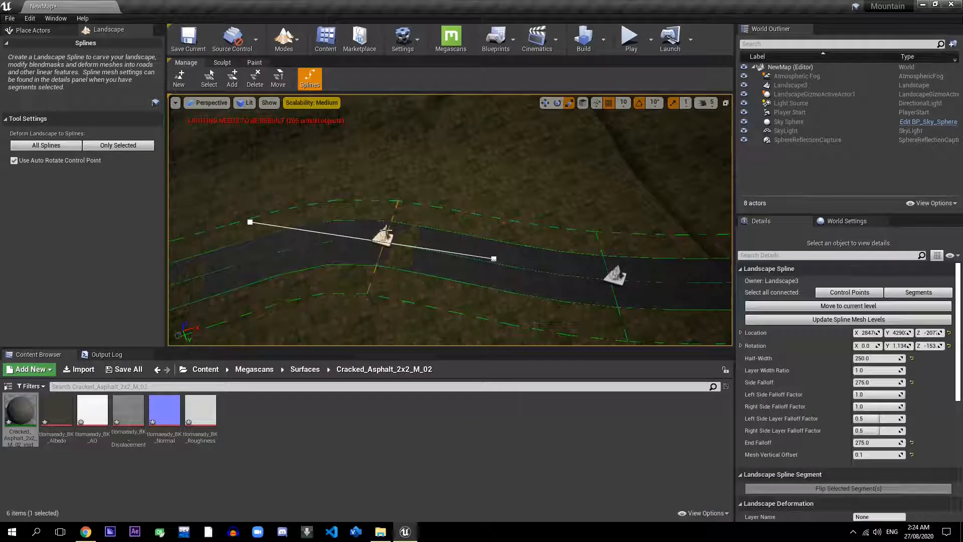
key(ctrl+a)
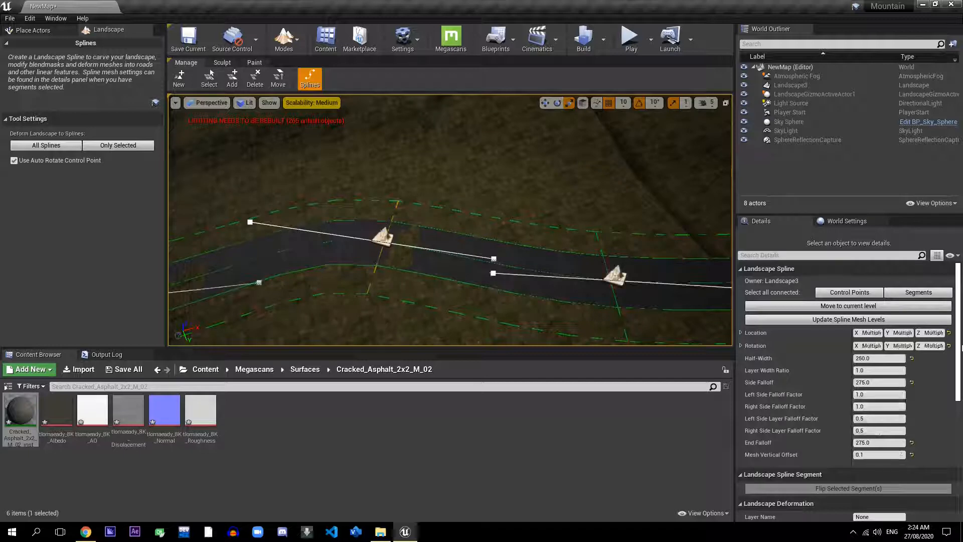
scroll(953, 408, down, 5)
scroll(953, 407, up, 5)
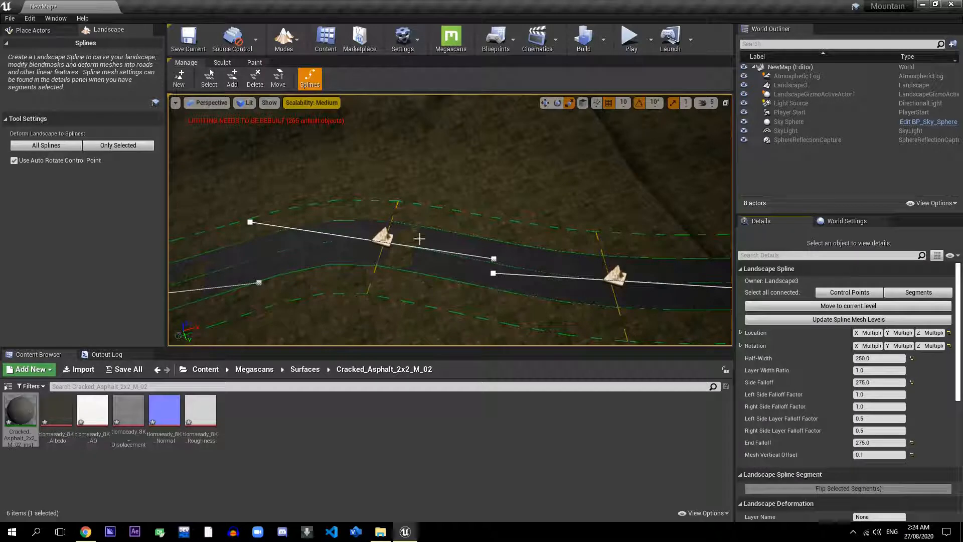
- Set the mesh vertical offset of all selected control points to 1.0
mouse_move(445, 302)
right_down()
mouse_move(451, 273)
mouse_move(462, 294)
right_up()
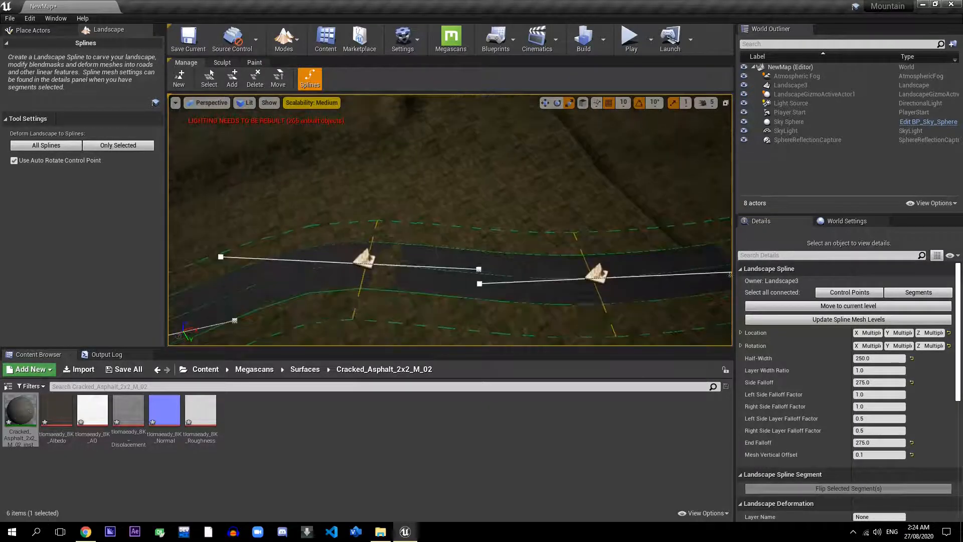
click(875, 455)
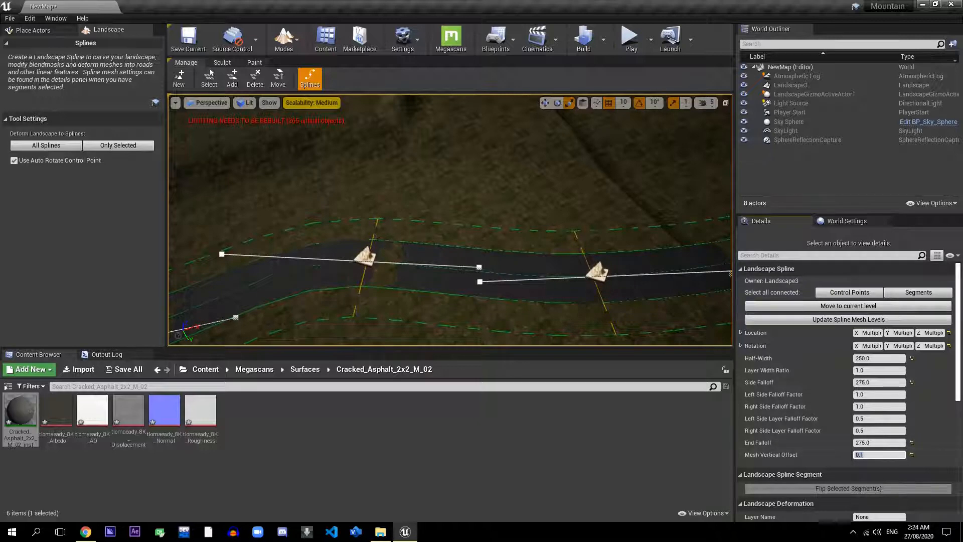
mouse_move(447, 257)
right_down()
mouse_move(454, 269)
mouse_move(416, 276)
mouse_move(447, 257)
right_up()
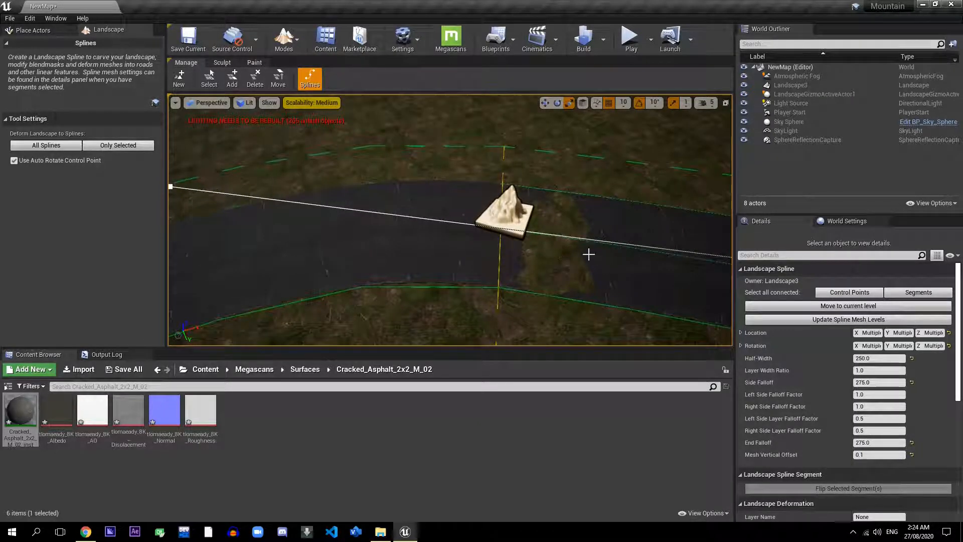
click(872, 454)
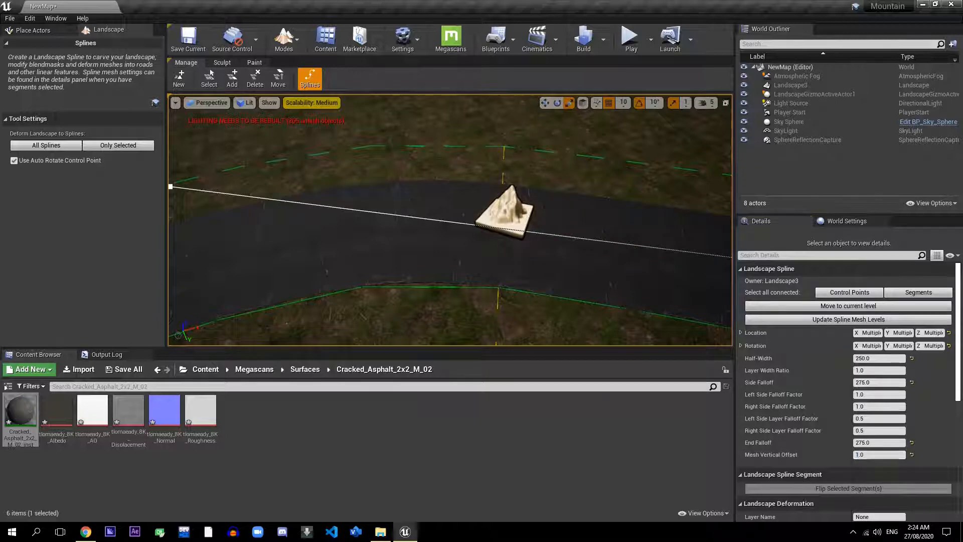
- Set the mesh vertical offset of all selected control points to 2.0 and check the road for terrain poking through
right_drag(525, 241, 455, 271)
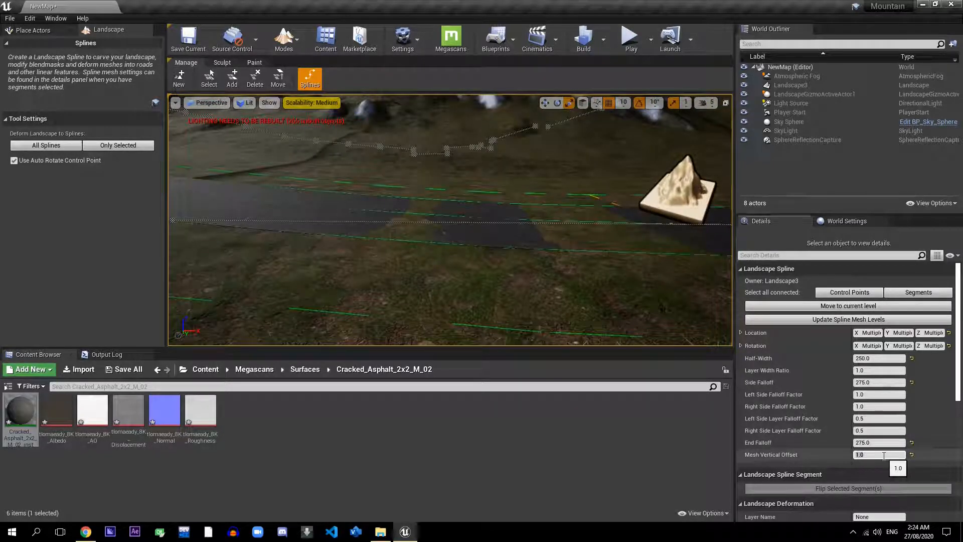
text(2)
key(Return)
right_drag(588, 274, 547, 274)
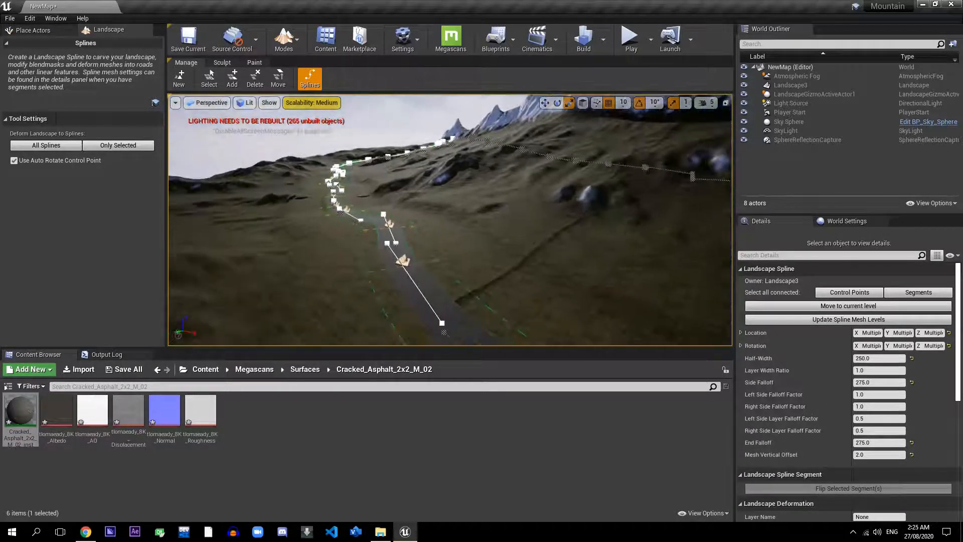
right_drag(547, 274, 492, 283)
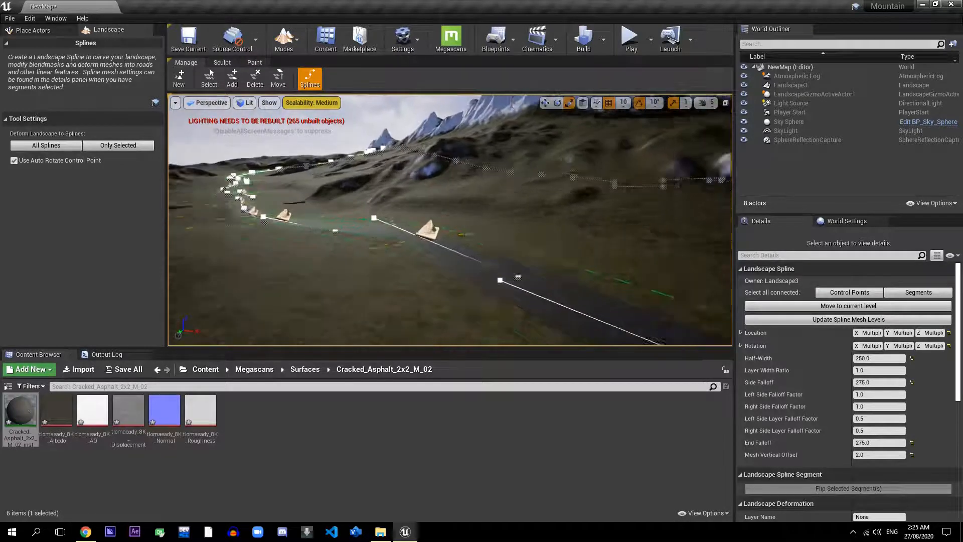
key(w)
right_drag(492, 283, 455, 284)
key(a)
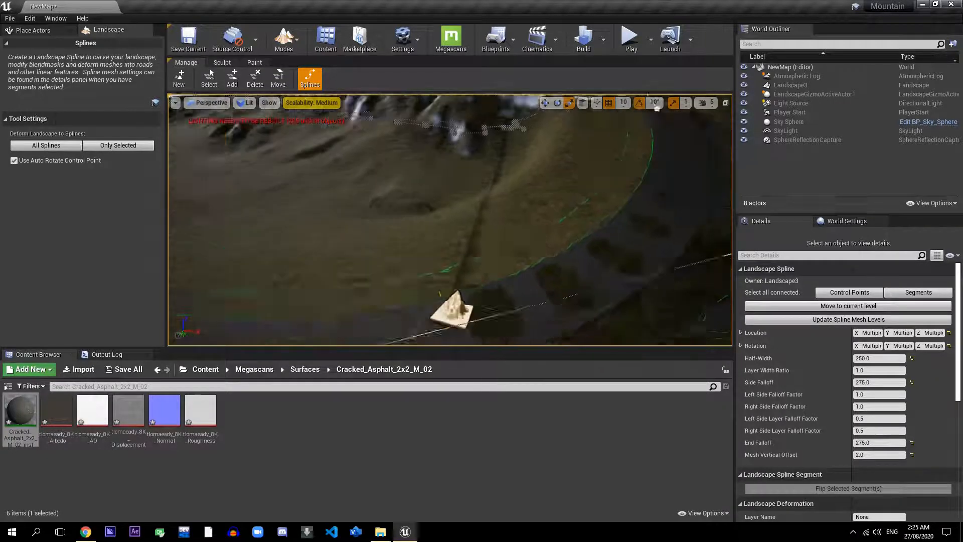
- Raise the single control point at the bend where terrain cuts through the asphalt, using the Move tool
right_drag(450, 220, 560, 306)
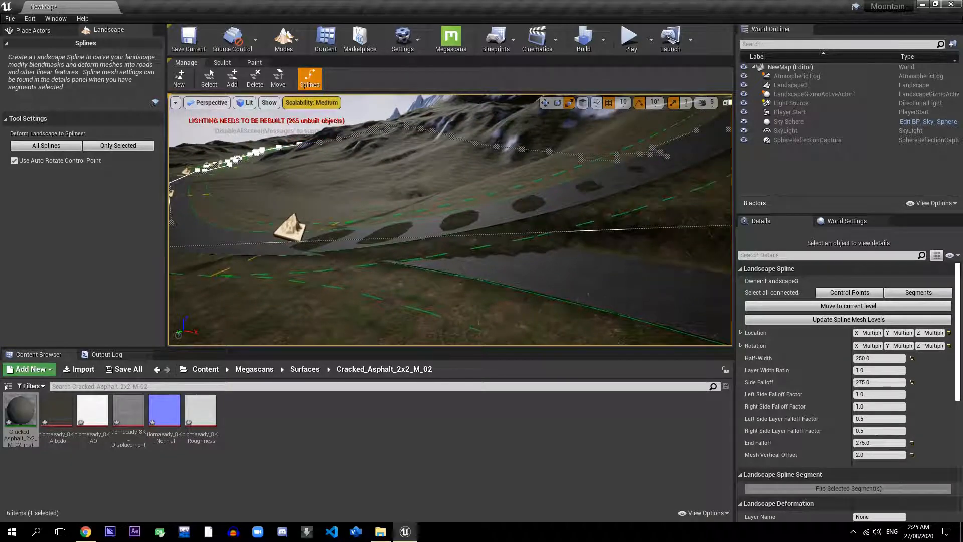
click(292, 223)
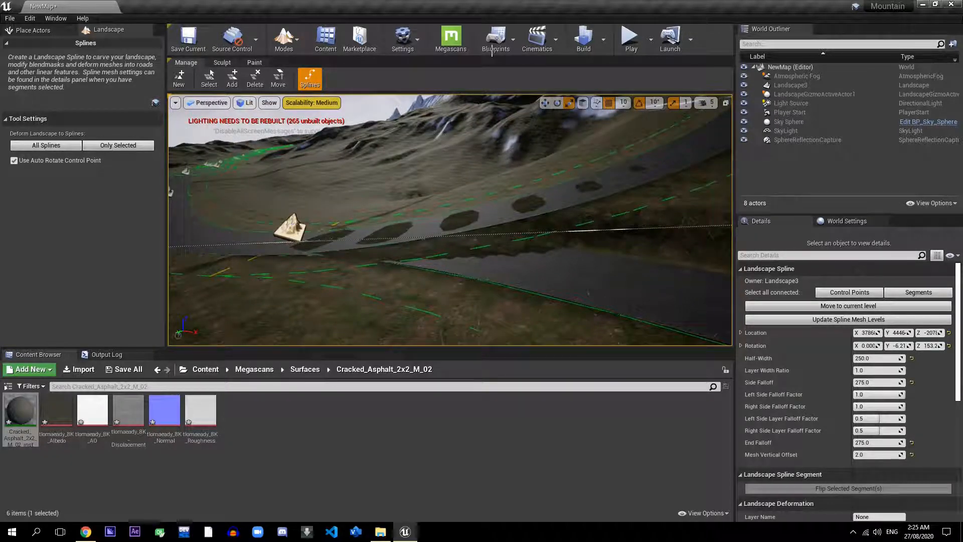
click(545, 103)
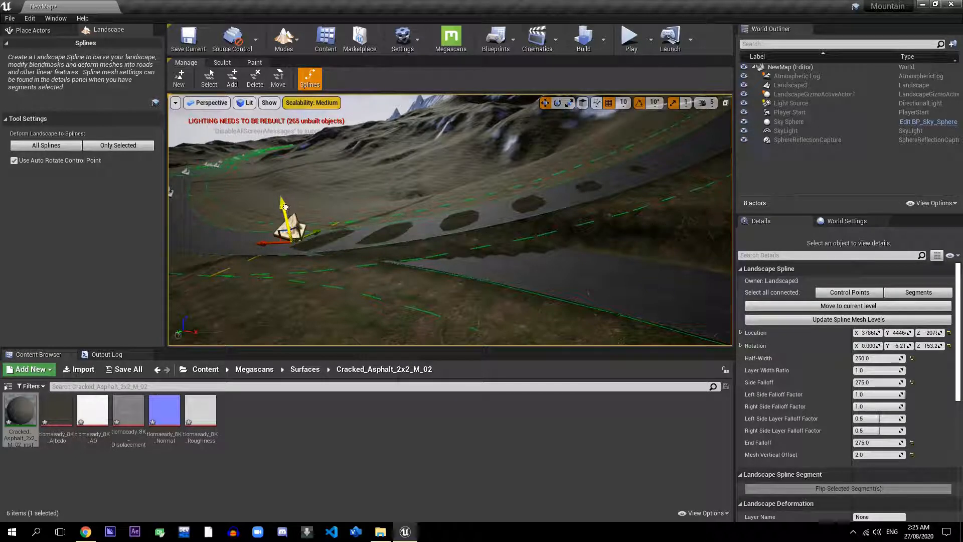
drag(285, 207, 285, 205)
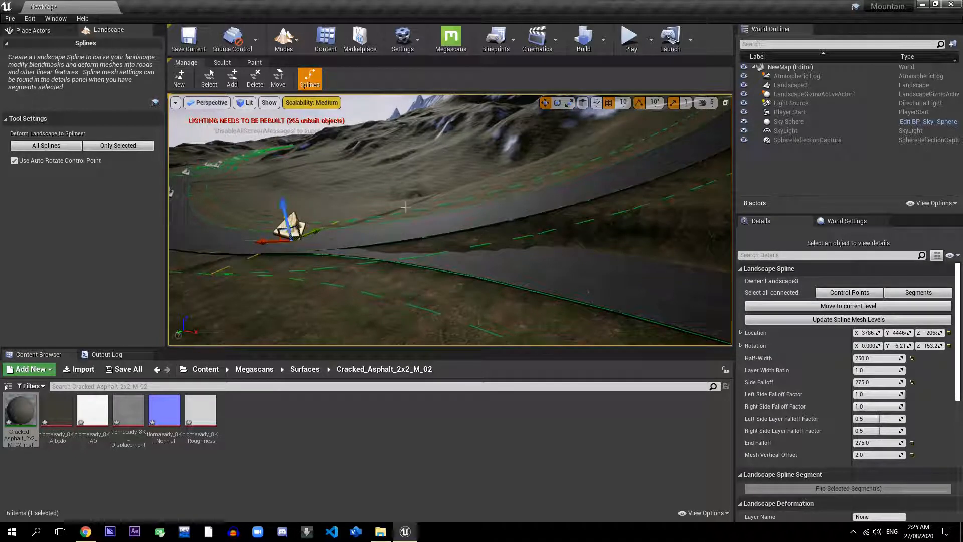
right_drag(406, 207, 326, 228)
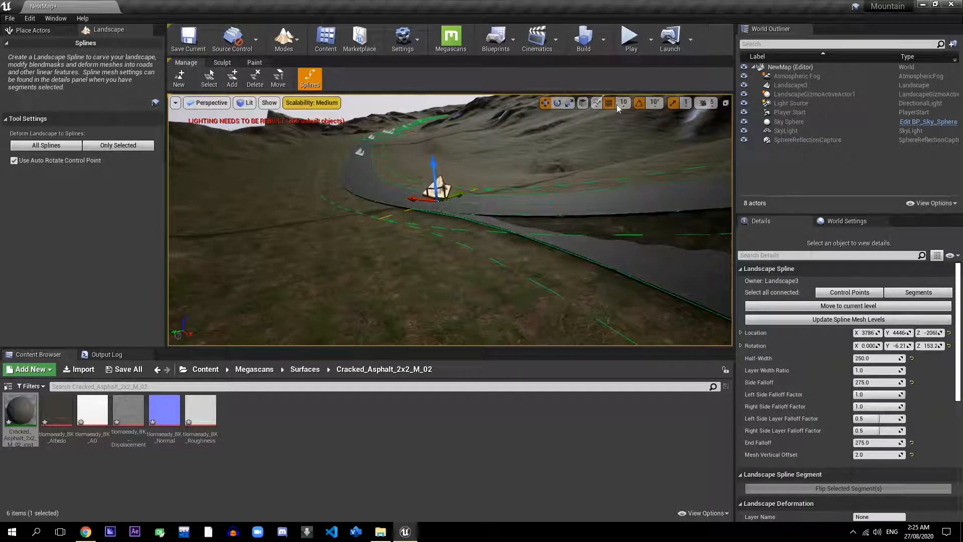
- Set the grid snap size to 5 and fine-tune the height of the bend's control point
click(624, 103)
click(632, 134)
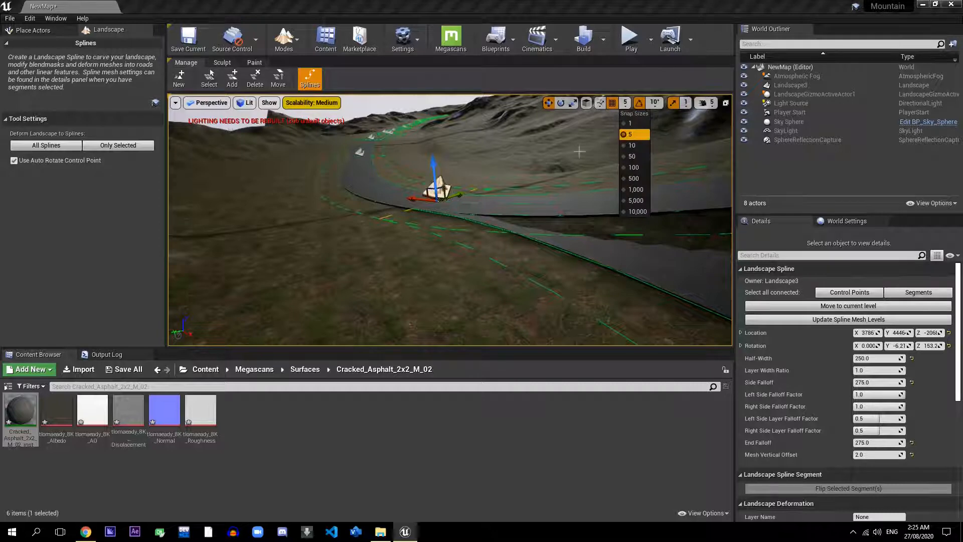
right_drag(579, 152, 703, 157)
right_drag(552, 161, 445, 164)
drag(356, 169, 359, 168)
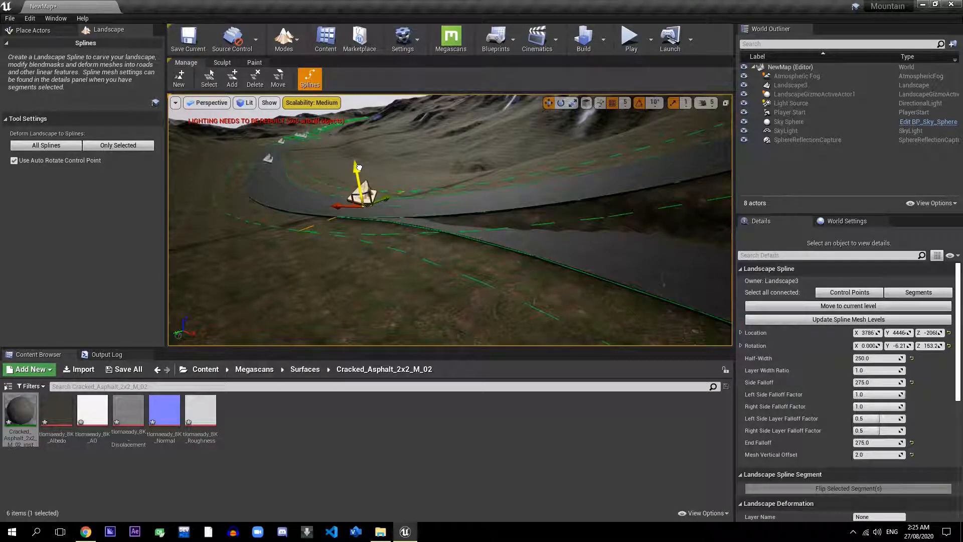
- Raise two further control points along the road's curves to lift the asphalt above the terrain, the second by 5 units
right_drag(439, 161, 513, 195)
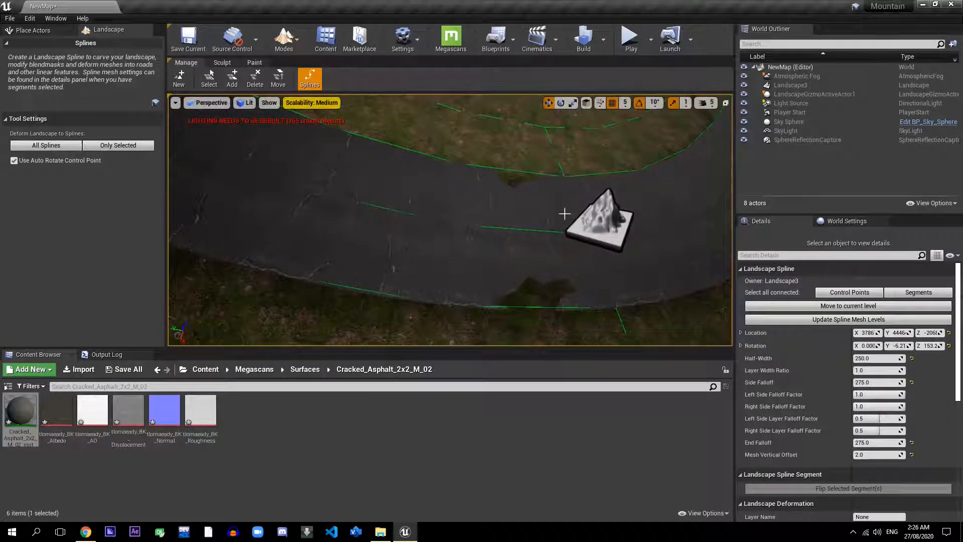
click(594, 223)
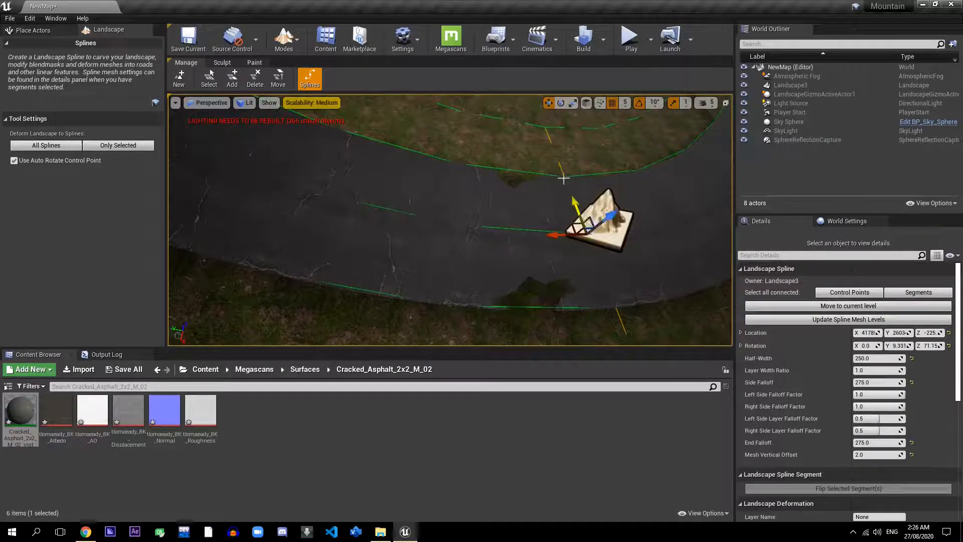
right_drag(564, 179, 471, 214)
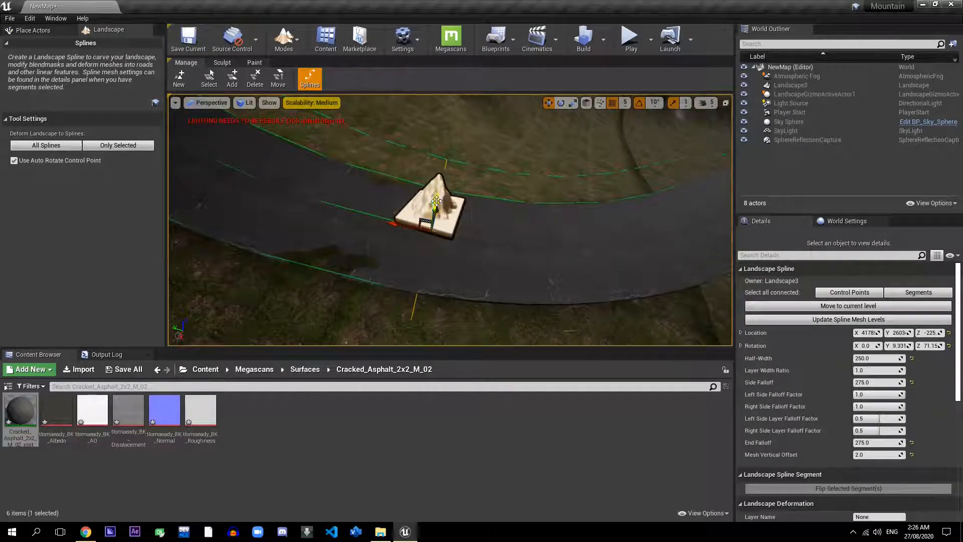
drag(436, 202, 438, 199)
right_drag(438, 199, 465, 160)
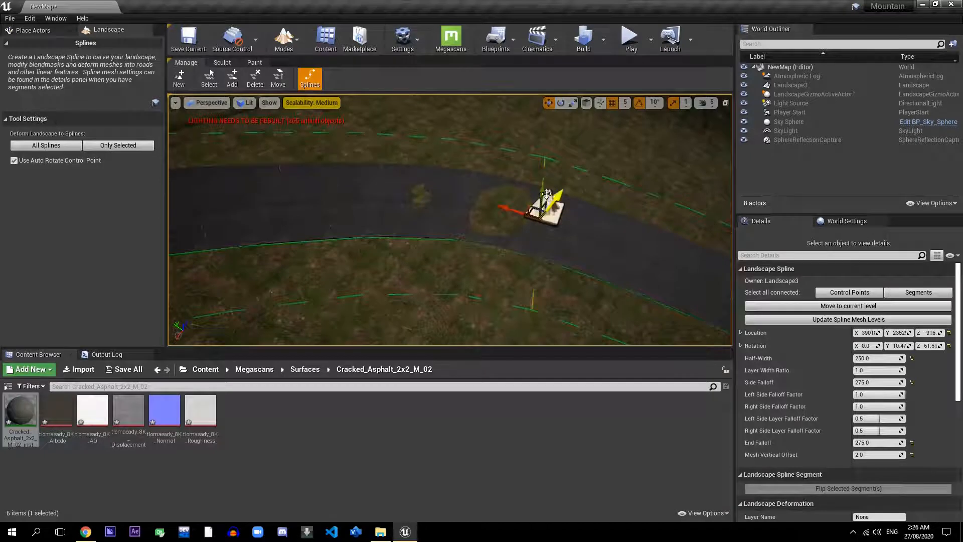
drag(558, 193, 559, 194)
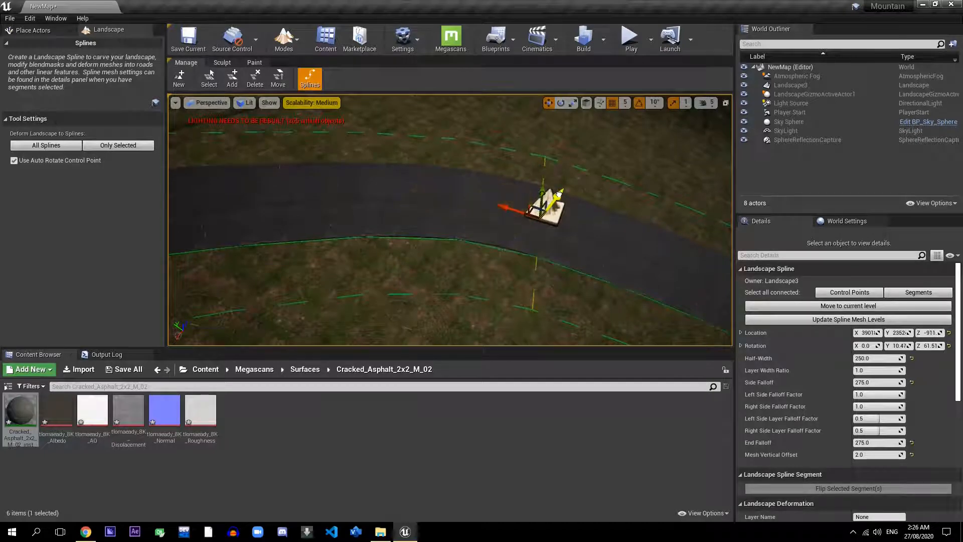
- Raise the control points at the road junction and on the neighbouring curve with the Move tool to lift the asphalt above the terrain
right_drag(559, 194, 624, 179)
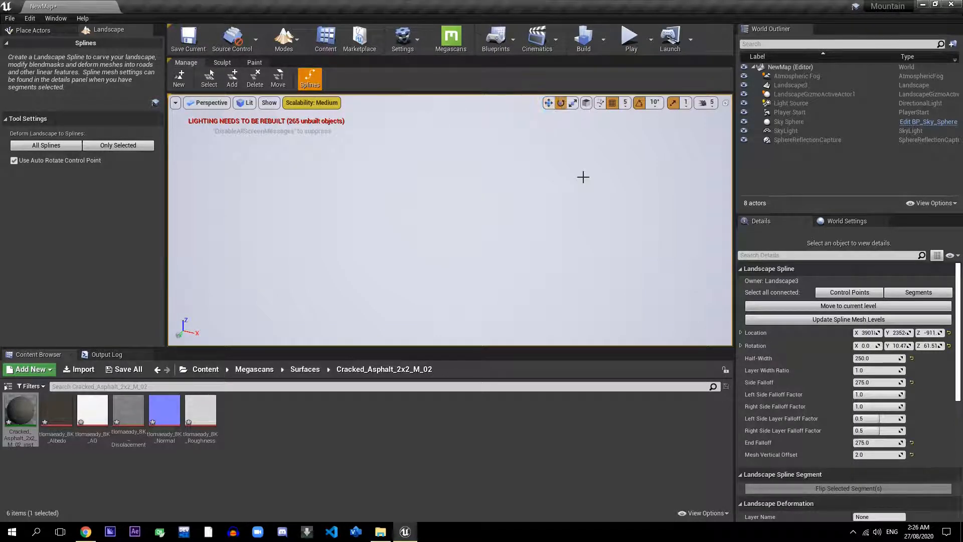
right_drag(623, 179, 491, 200)
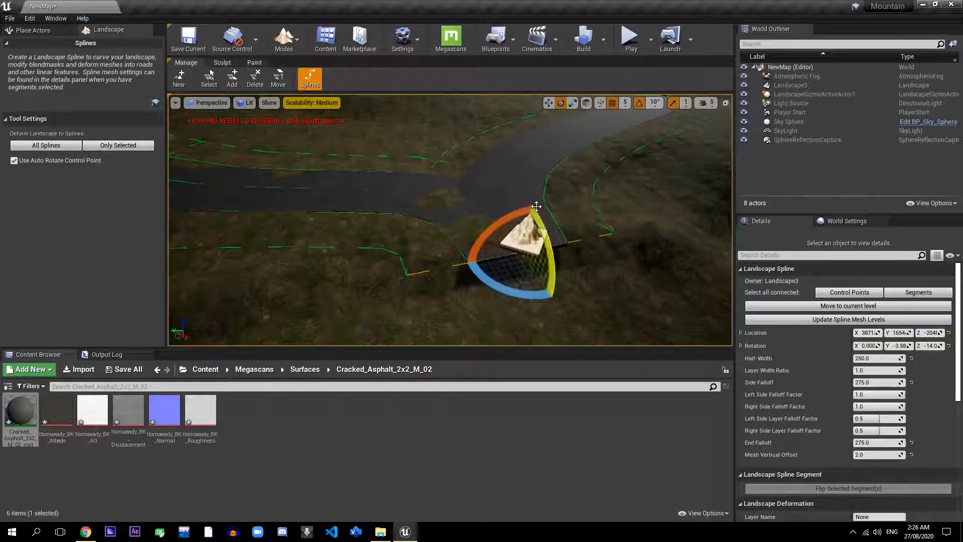
click(548, 103)
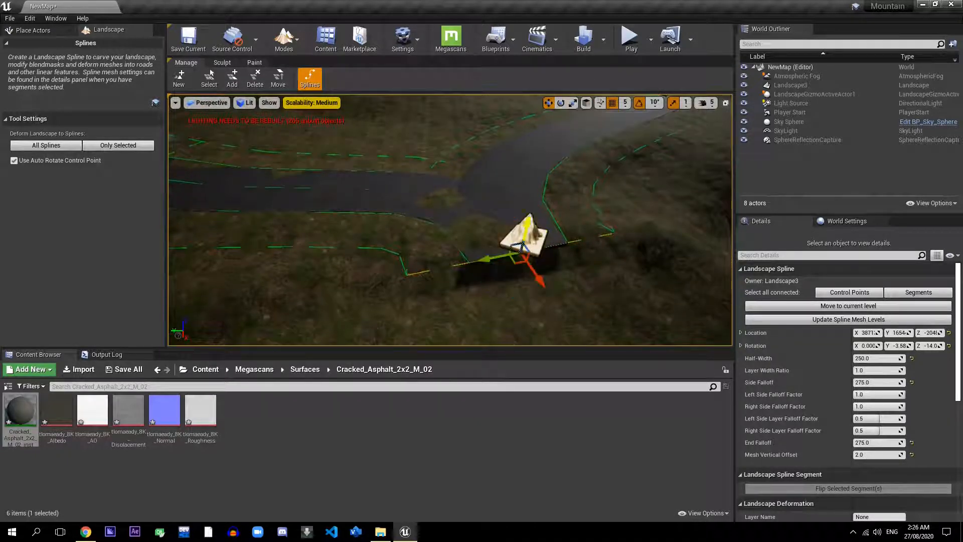
right_drag(527, 224, 407, 183)
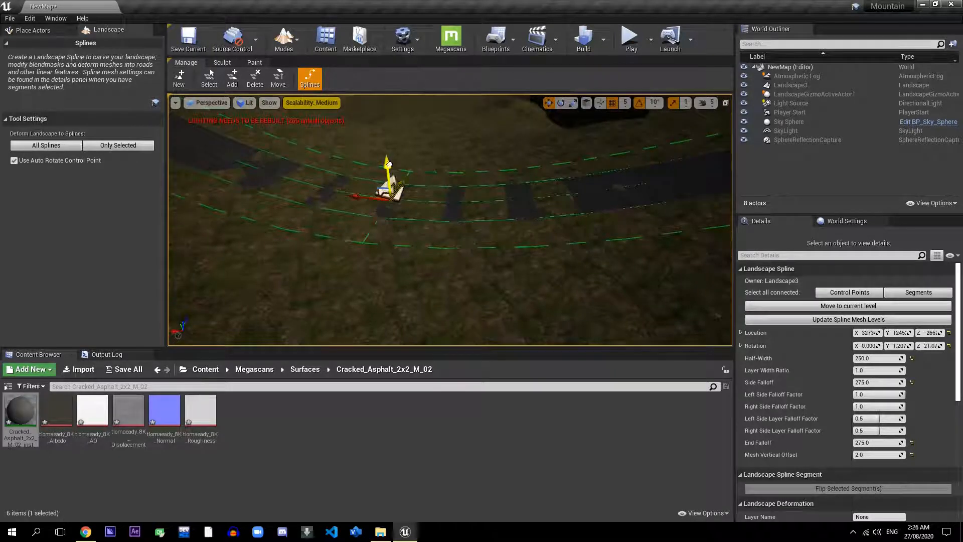
right_drag(392, 196, 520, 197)
key(w)
- Raise the control point beside the terrain patch crossing the asphalt on the sloping stretch by about 10 units
right_drag(450, 220, 440, 172)
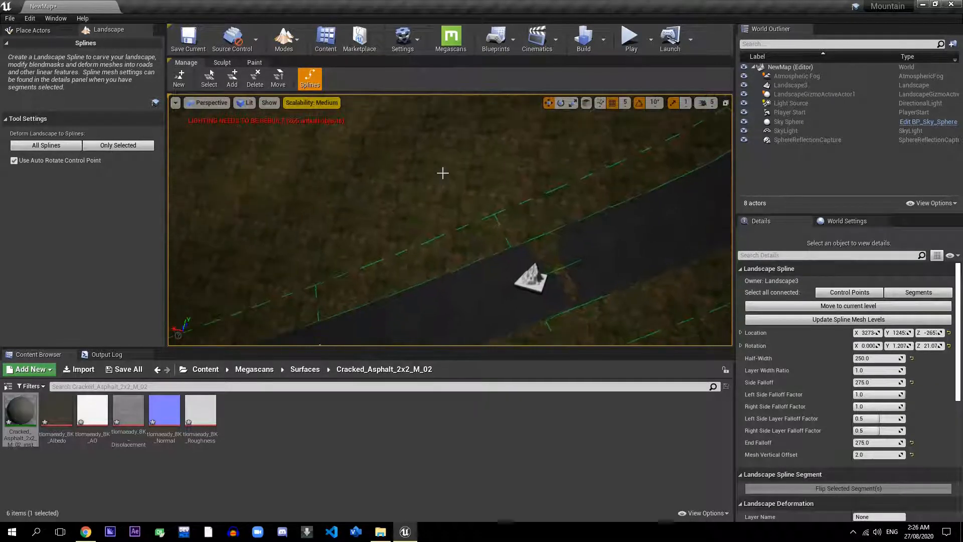
click(533, 278)
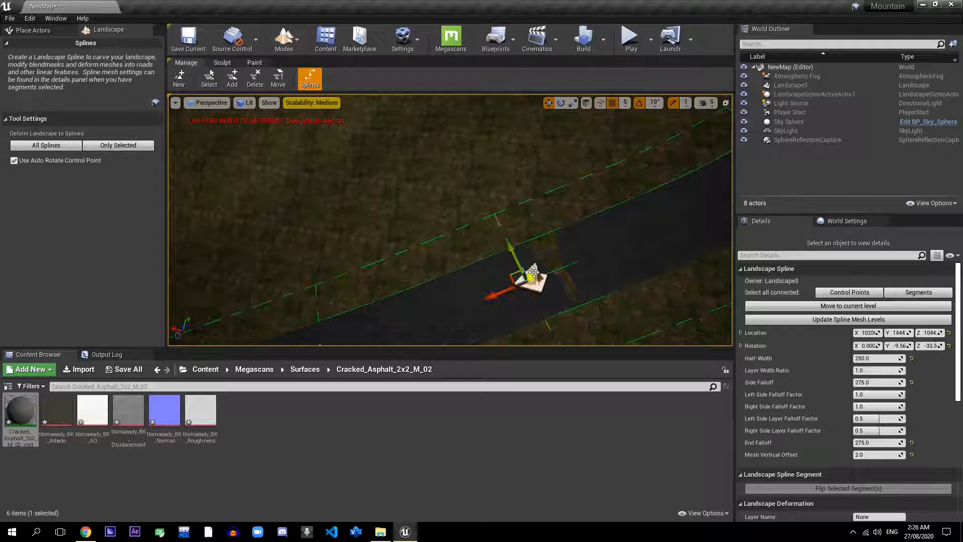
click(510, 246)
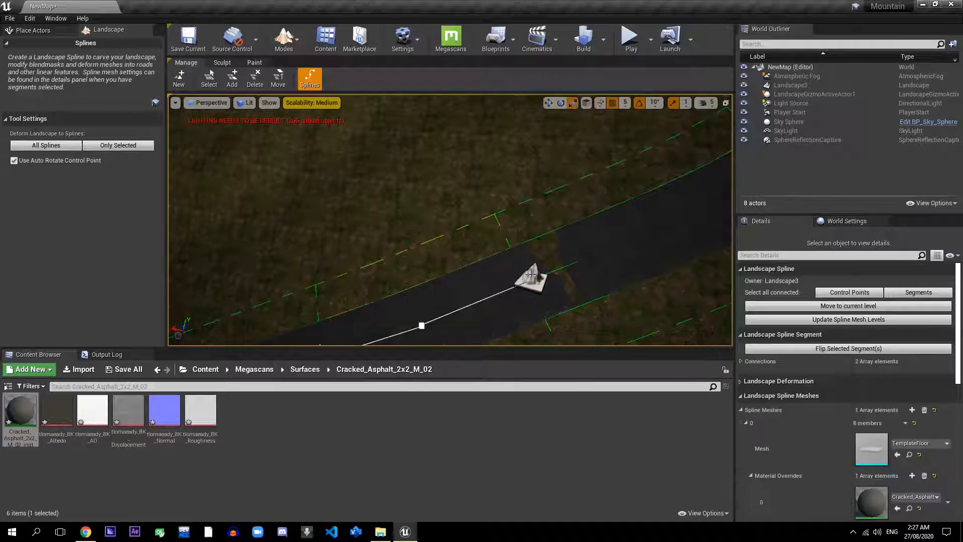
click(533, 275)
right_drag(533, 274, 507, 266)
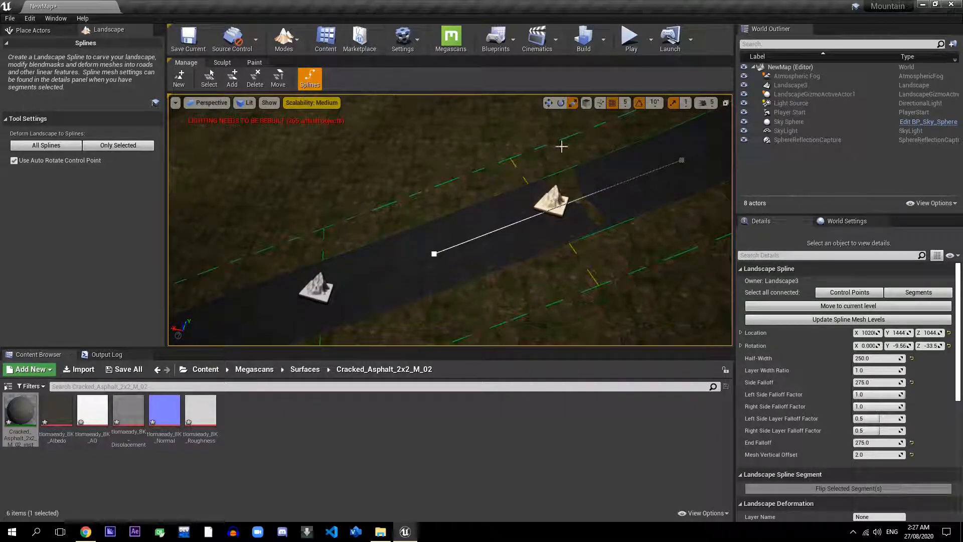
click(548, 103)
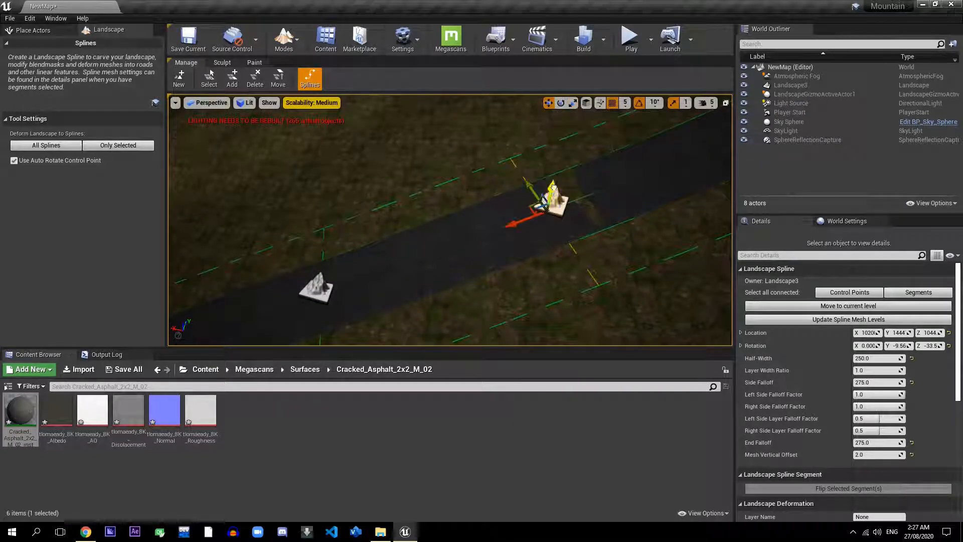
drag(554, 188, 554, 184)
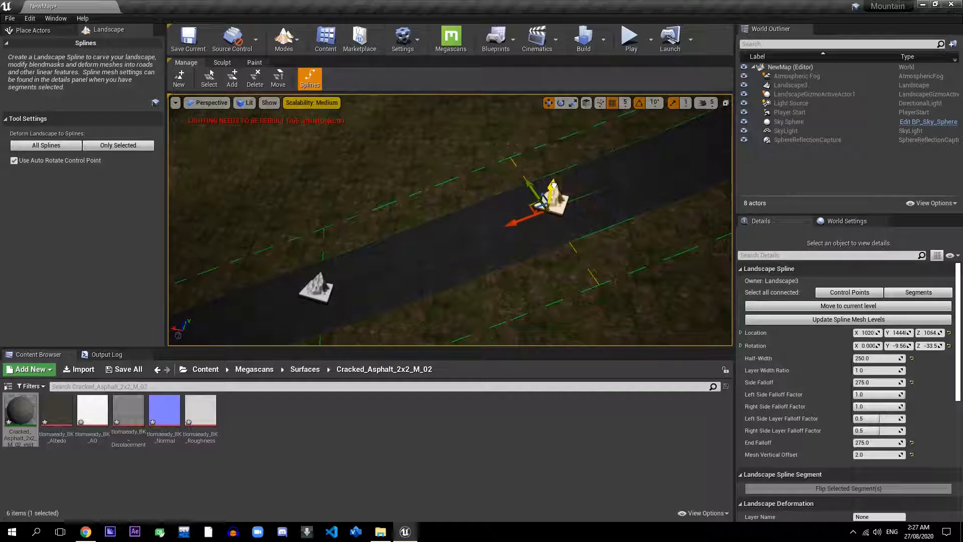
- Raise the next control point on the slope by about 20 units, and lift the following one where terrain covers the road
right_drag(611, 168, 596, 193)
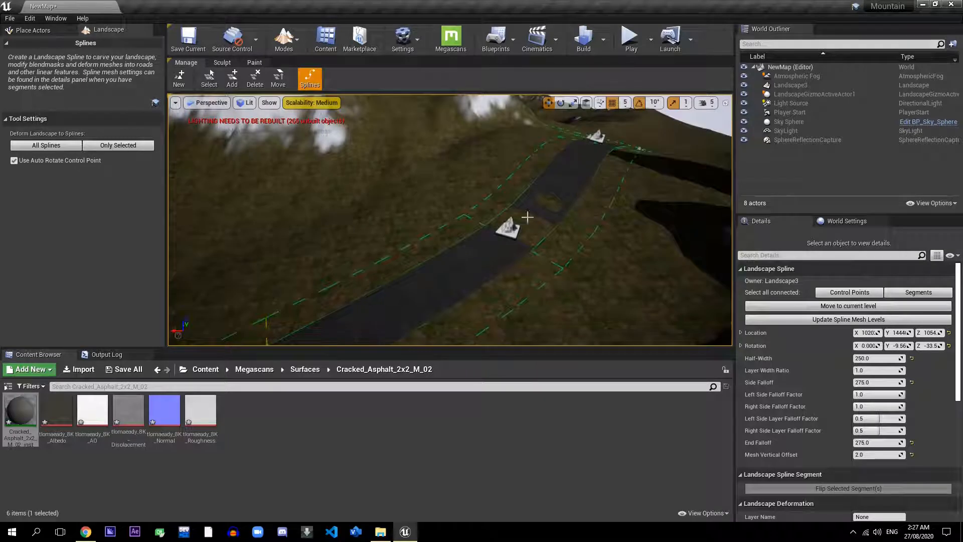
click(510, 228)
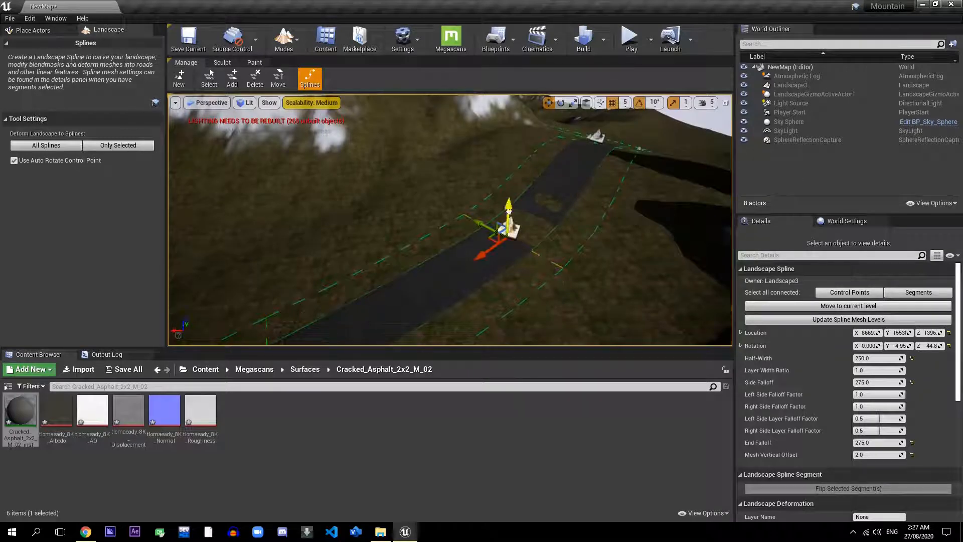
right_drag(508, 209, 509, 208)
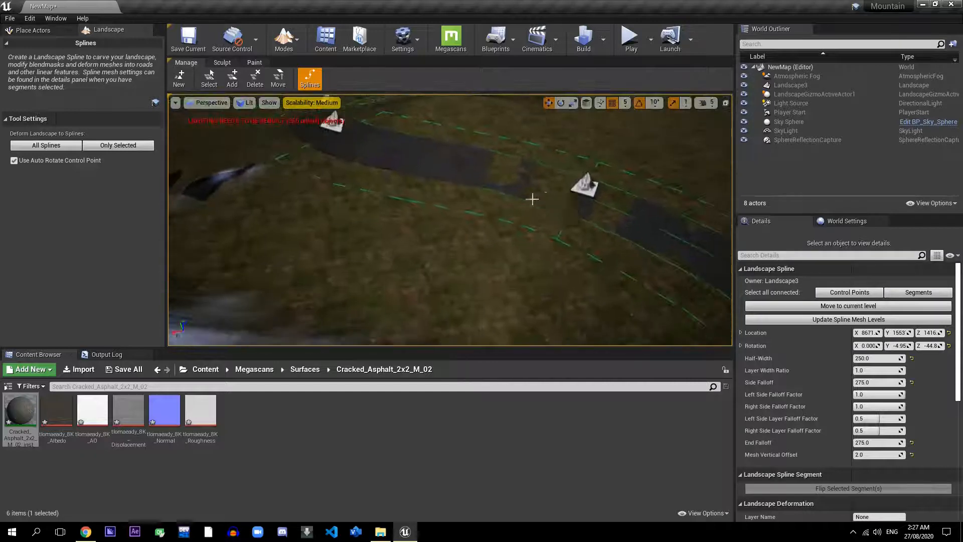
click(580, 185)
drag(596, 168, 598, 165)
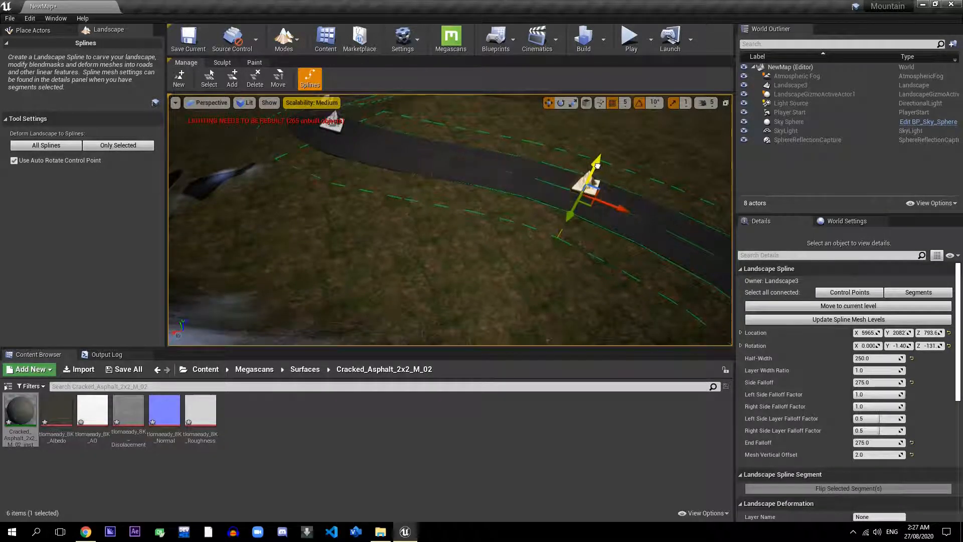
- Raise the control point on the patchy bend by about 15 units and lift another one farther along the road clear of the terrain
right_drag(509, 209, 526, 185)
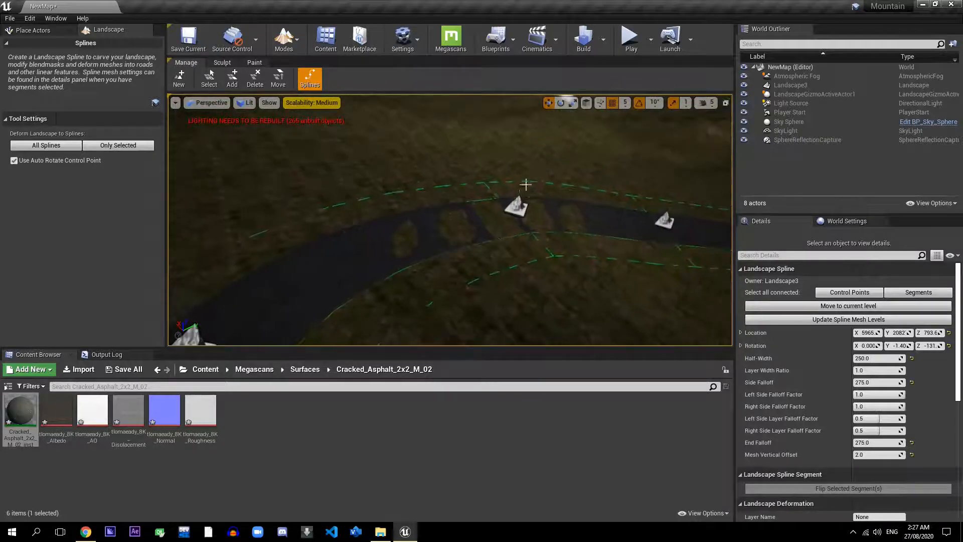
click(519, 202)
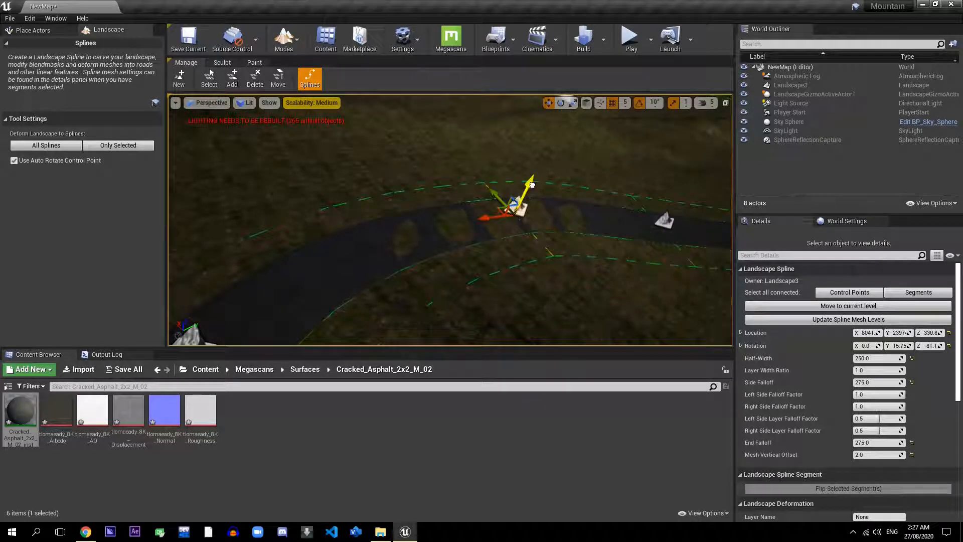
right_drag(509, 209, 508, 209)
right_drag(651, 184, 651, 183)
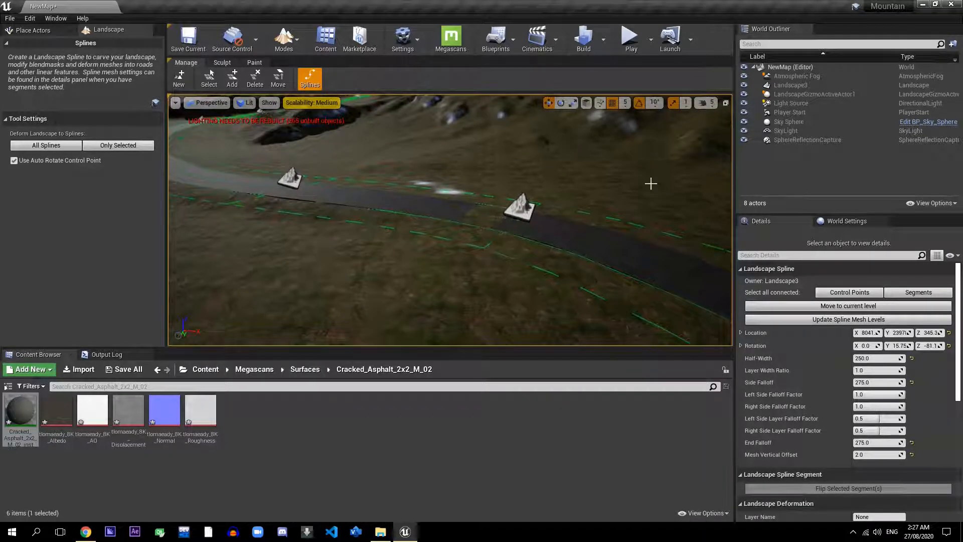
click(518, 206)
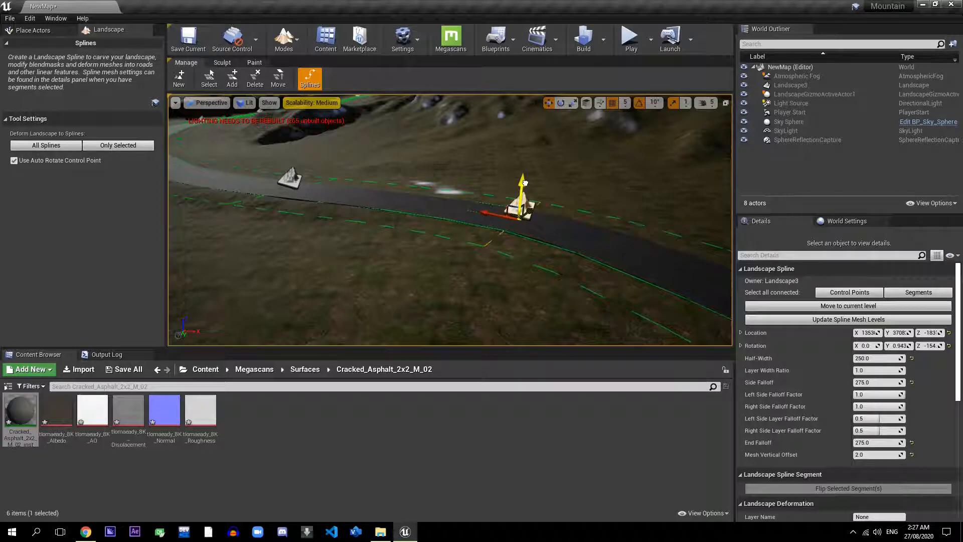
right_drag(518, 205, 515, 204)
click(492, 221)
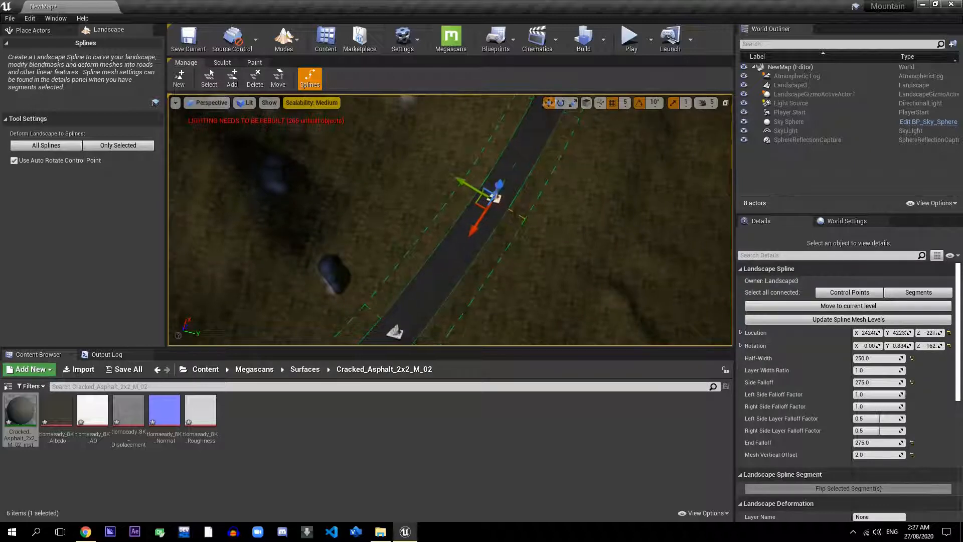
- Examine the whole road from close up and from above for remaining spots where terrain pokes through the asphalt
right_drag(516, 204, 516, 204)
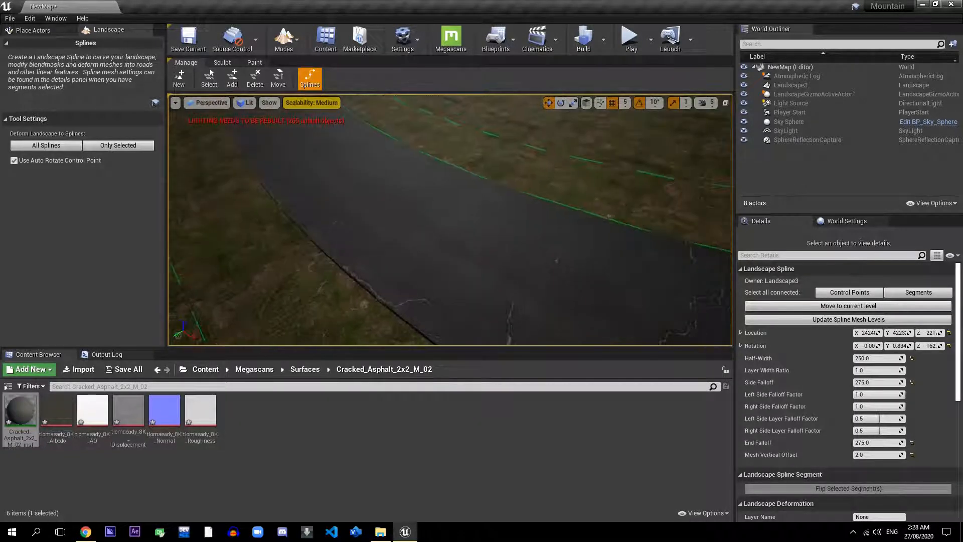
right_drag(516, 205, 516, 204)
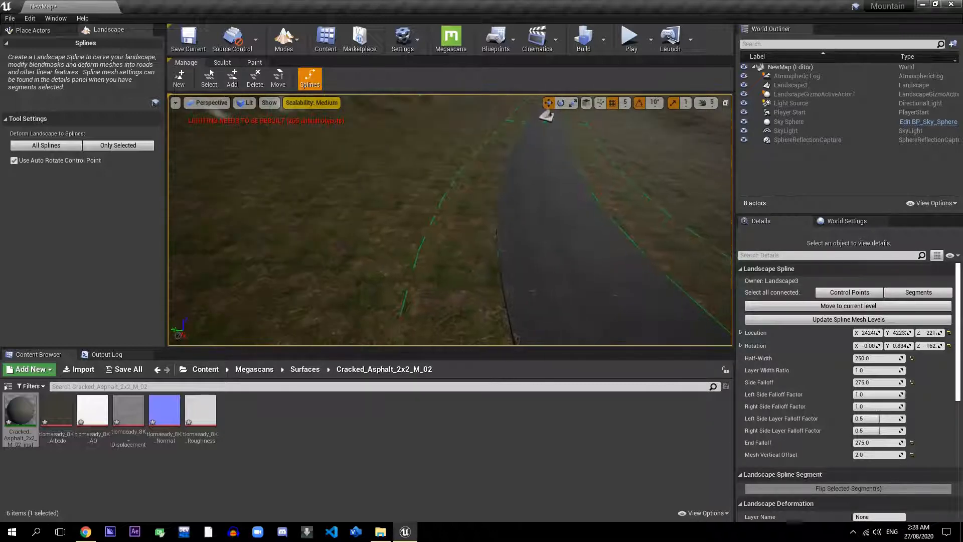
right_drag(516, 204, 516, 204)
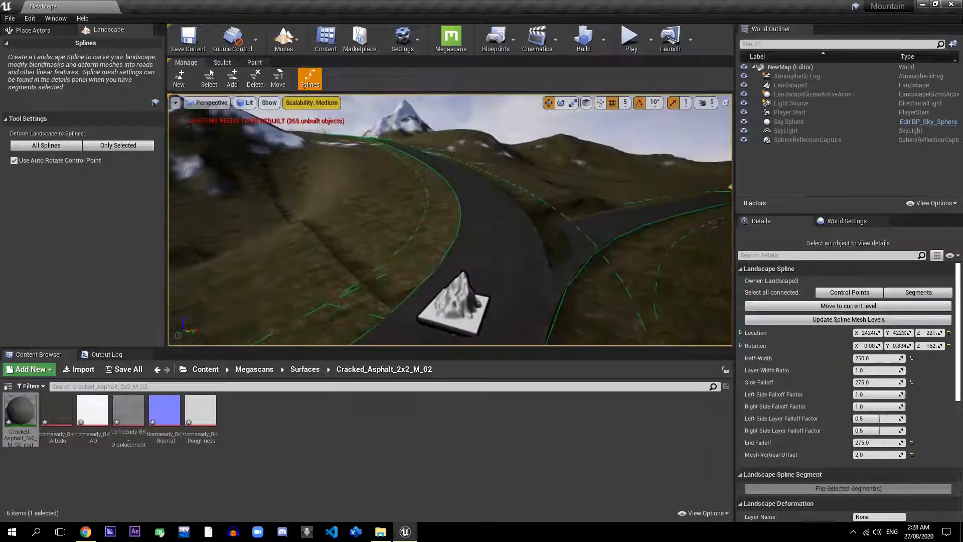
right_drag(516, 205, 516, 204)
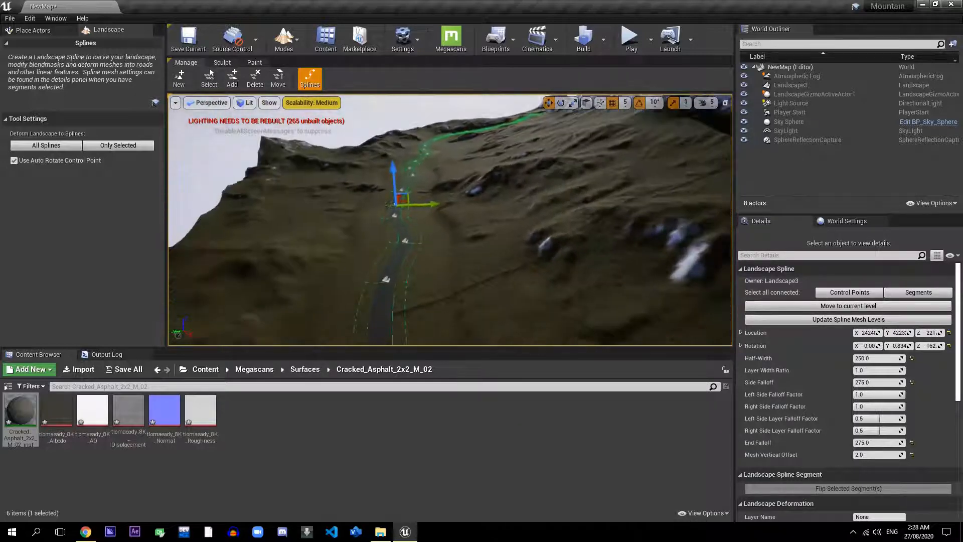
right_drag(450, 220, 437, 238)
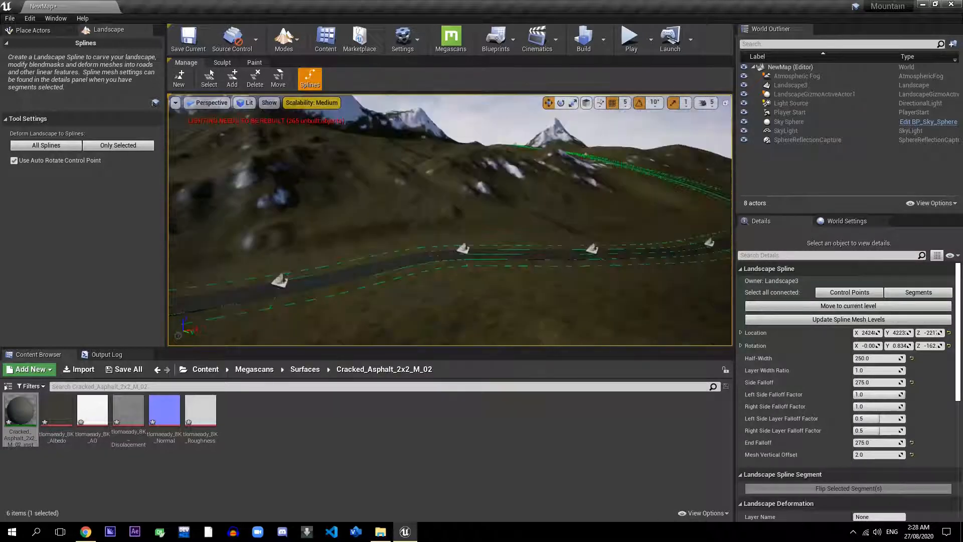
key(w)
right_drag(450, 220, 507, 246)
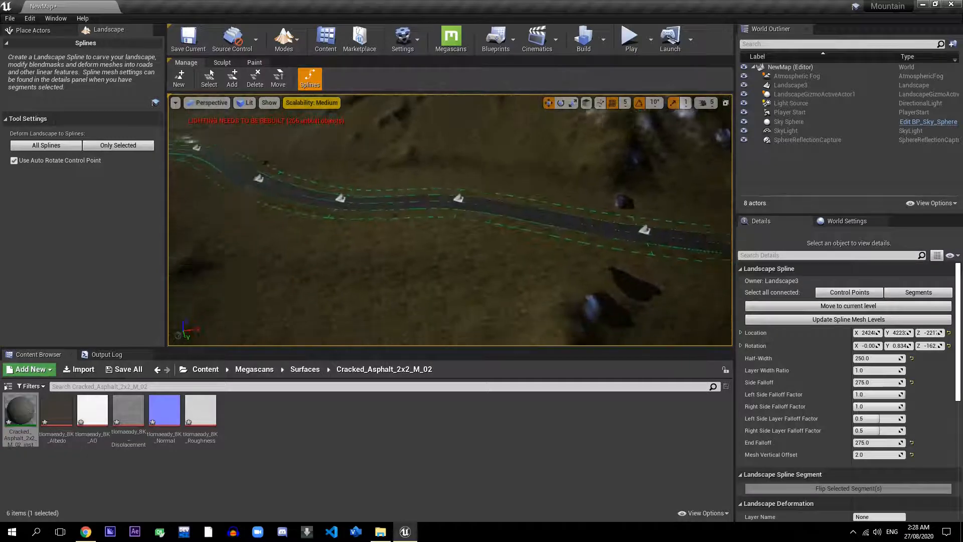
right_drag(450, 219, 476, 188)
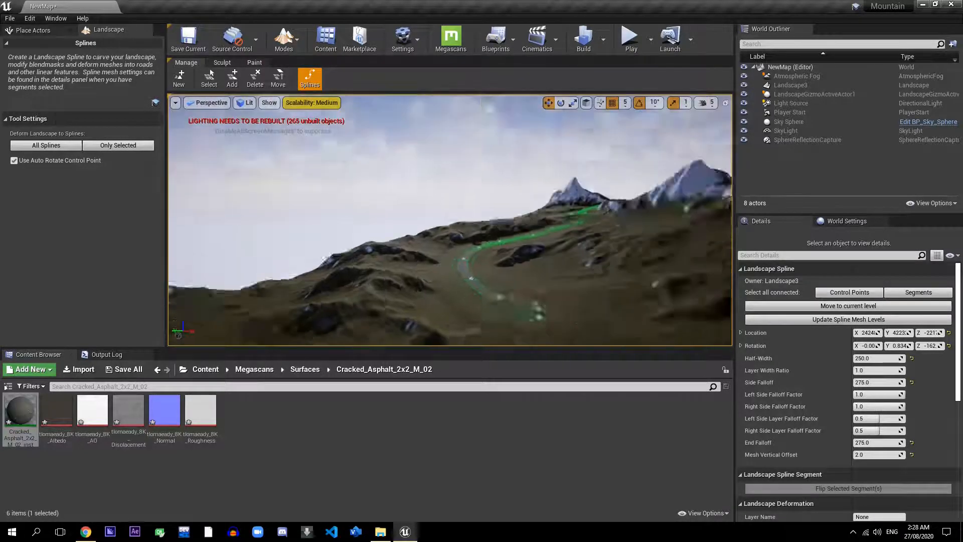
right_drag(451, 220, 432, 266)
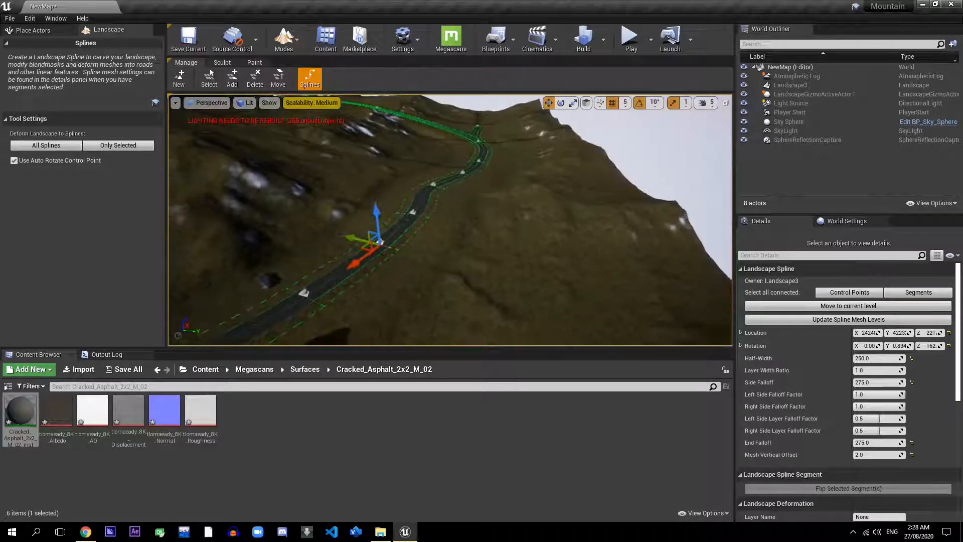
right_drag(450, 220, 457, 213)
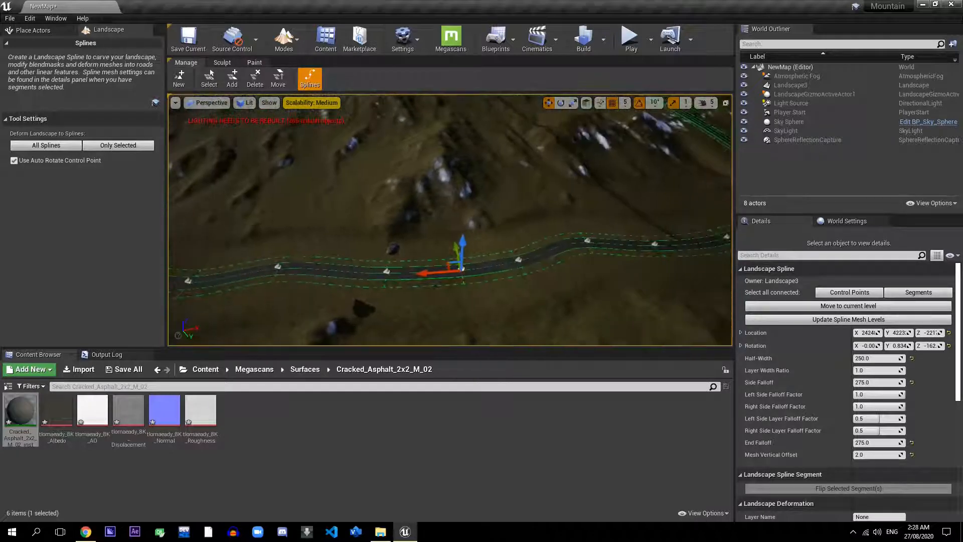
mouse_move(450, 220)
right_down()
mouse_move(469, 216)
mouse_move(454, 217)
mouse_move(451, 231)
mouse_move(451, 223)
right_up()
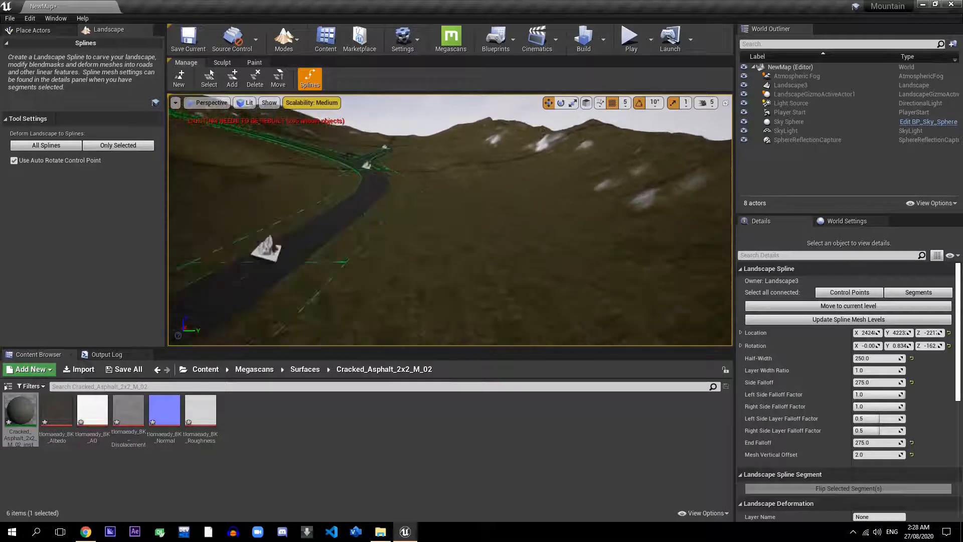
- Play the level and run the character along the asphalt road to test it
right_drag(450, 220, 451, 218)
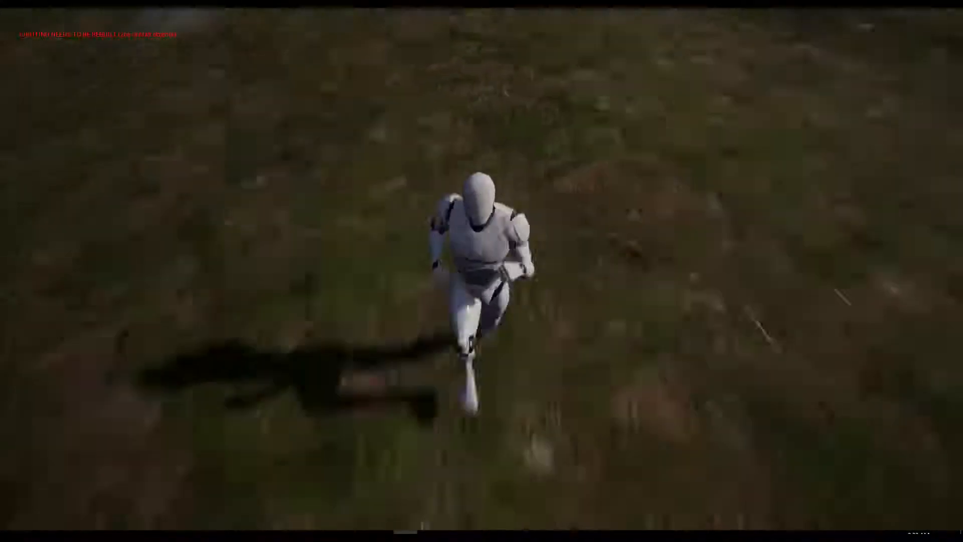
key(w)
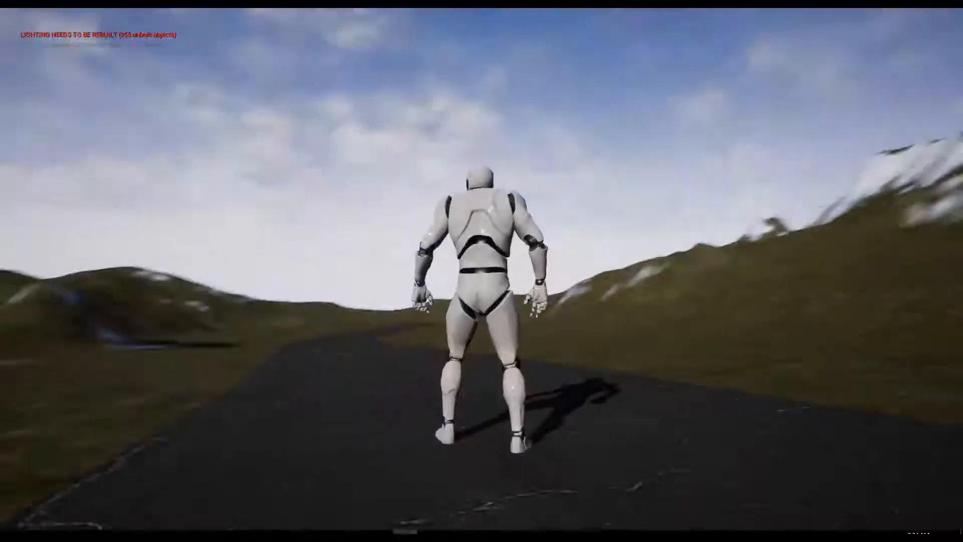
key(w)
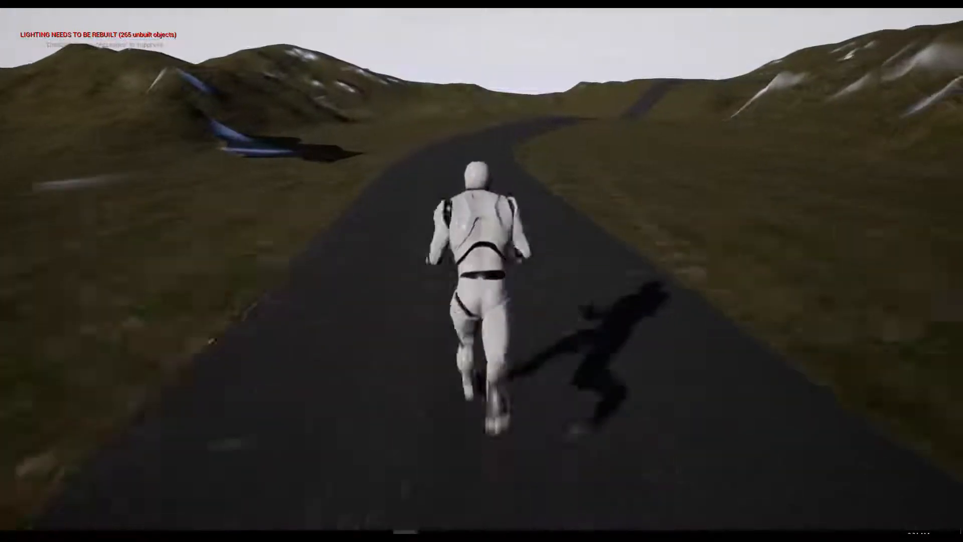